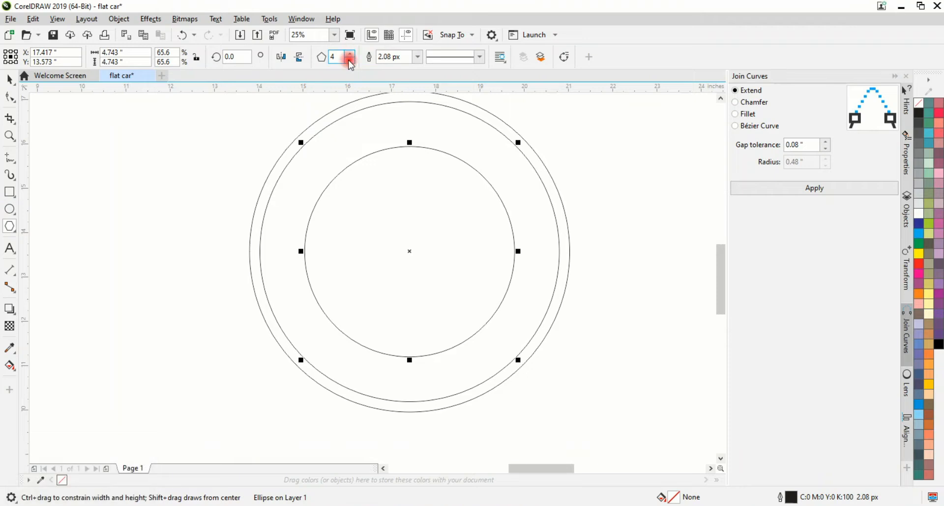
# Draw a narrow three-sided polygon beside the wheel circles
pyautogui.click(350, 60)
pyautogui.moveTo(141, 246); pyautogui.dragTo(167, 313)
pyautogui.press('space')
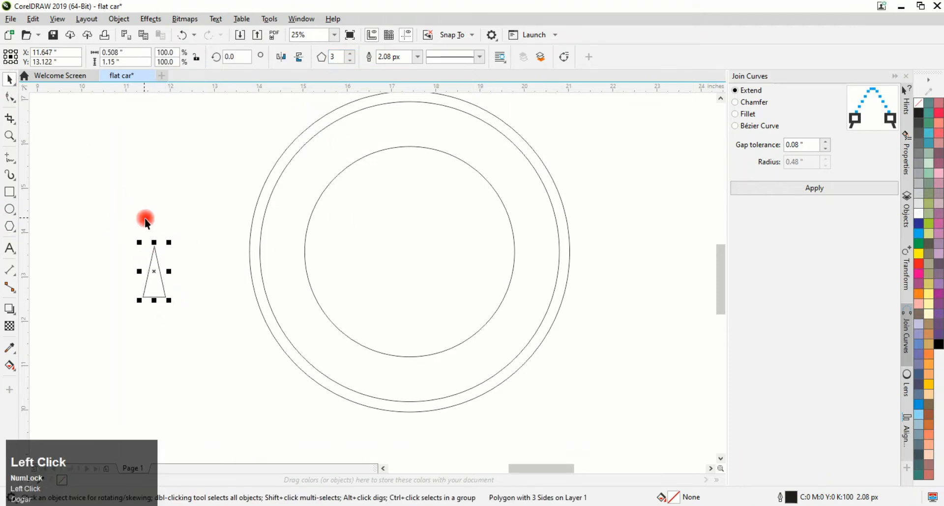
# Move the triangle into the inner circle with its base on the circle's bottom edge and fine-tune its size
pyautogui.moveTo(160, 271); pyautogui.dragTo(390, 273)
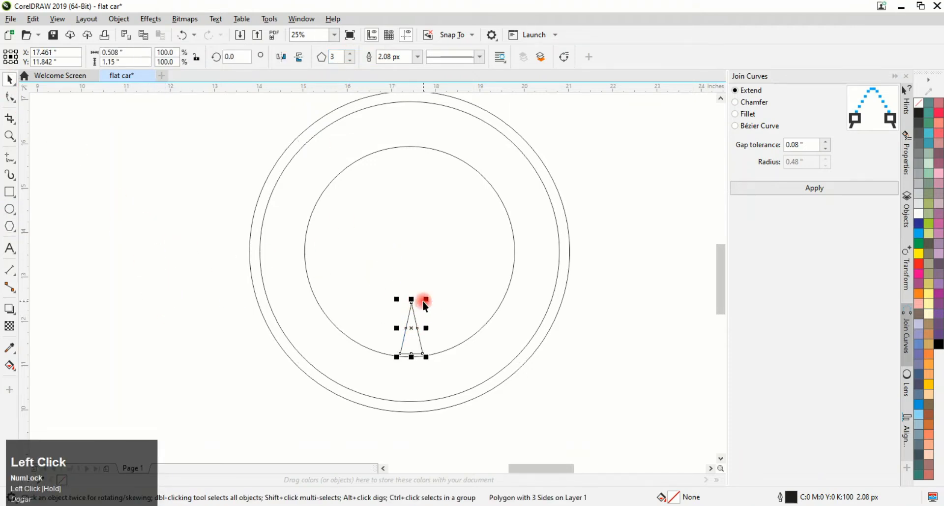
pyautogui.moveTo(426, 299); pyautogui.dragTo(433, 292)
pyautogui.moveTo(416, 329); pyautogui.dragTo(414, 325)
pyautogui.scroll(3, 406, 353)
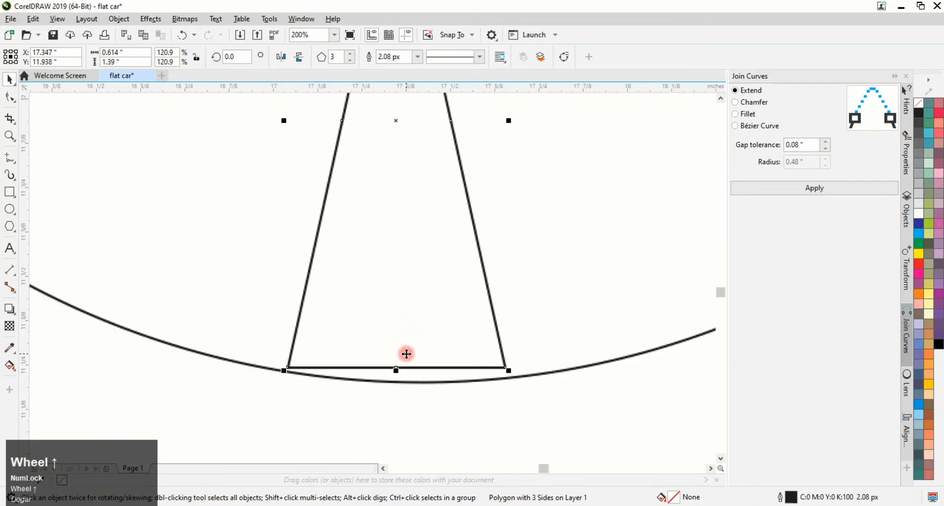
pyautogui.moveTo(395, 255); pyautogui.dragTo(408, 264)
pyautogui.scroll(-2, 409, 264)
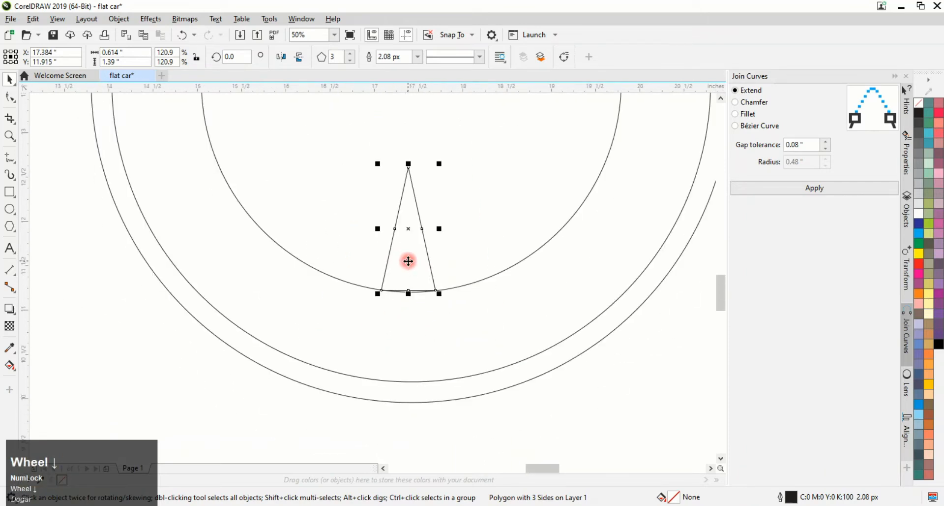
pyautogui.scroll(-1, 413, 231)
# Rotate a copy of the triangle around the wheel centre and repeat the duplicate to form a full ring of spokes
pyautogui.click(722, 98)
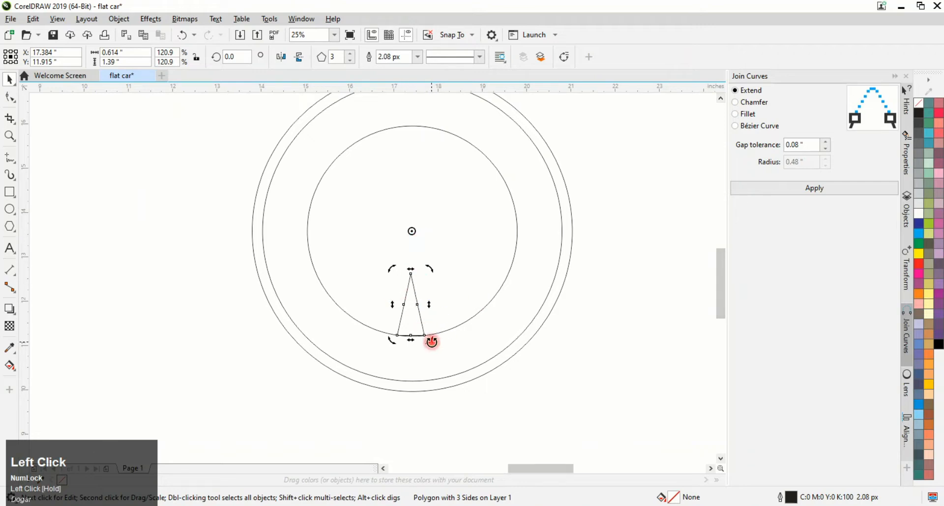
pyautogui.moveTo(432, 341); pyautogui.dragTo(465, 323)
pyautogui.hotkey('ctrl', 'd')
pyautogui.hotkey('ctrl', 'd')
pyautogui.hotkey('ctrl', 'd')
pyautogui.hotkey('ctrl', 'd')
pyautogui.hotkey('ctrl', 'd')
pyautogui.hotkey('ctrl', 'd')
pyautogui.hotkey('ctrl', 'd')
pyautogui.hotkey('ctrl', 'd')
pyautogui.hotkey('ctrl', 'd')
pyautogui.hotkey('ctrl', 'd')
pyautogui.hotkey('ctrl', 'd')
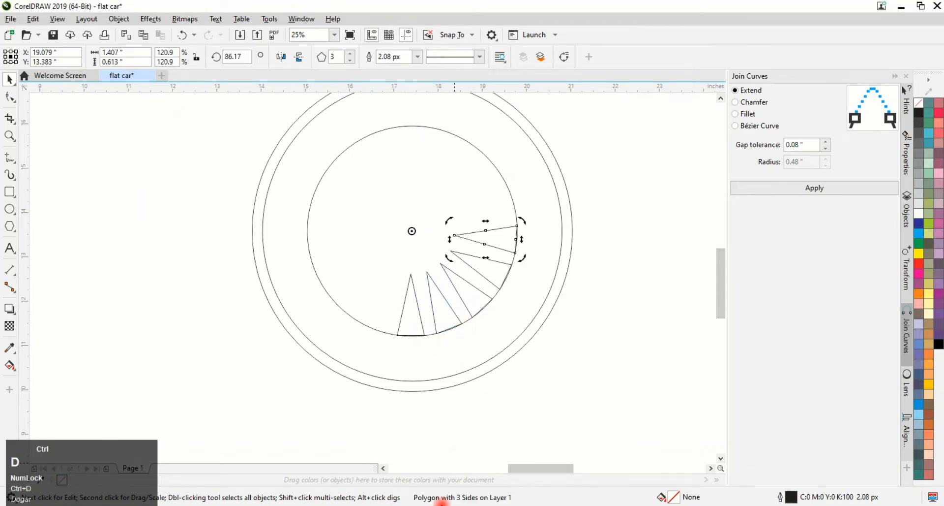
pyautogui.hotkey('ctrl', 'd')
pyautogui.hotkey('ctrl', 'd')
pyautogui.hotkey('ctrl', 'd')
pyautogui.hotkey('ctrl', 'd')
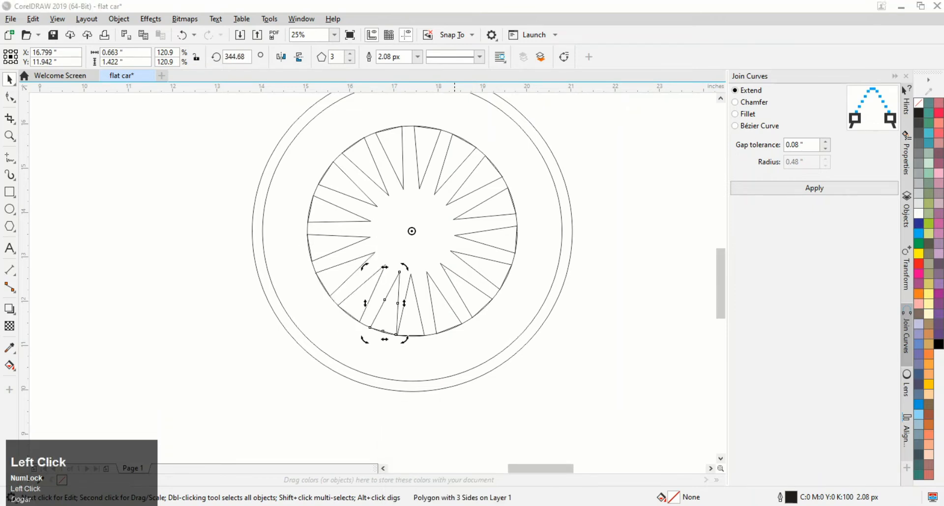
pyautogui.scroll(-2, 531, 310)
pyautogui.click(410, 268)
pyautogui.click(458, 270)
pyautogui.click(441, 267)
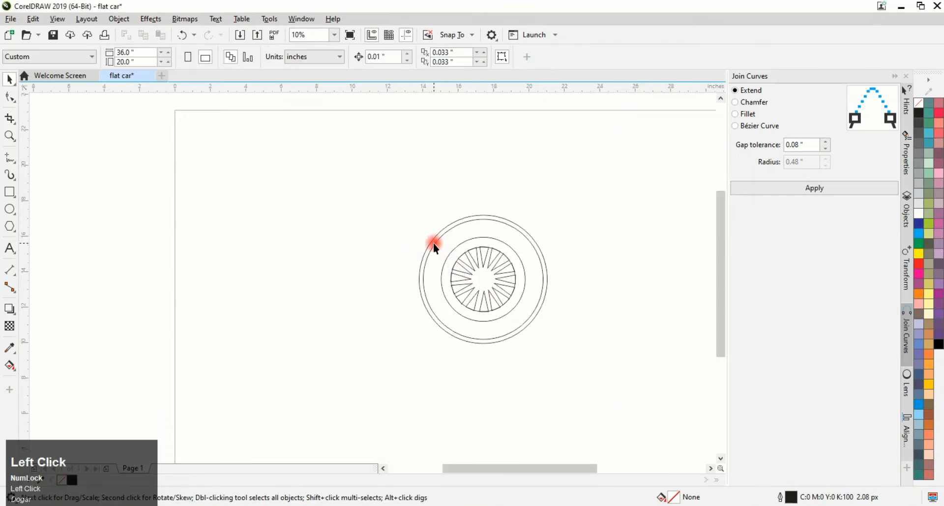
pyautogui.click(434, 243)
pyautogui.click(392, 253)
pyautogui.moveTo(535, 333); pyautogui.dragTo(535, 332)
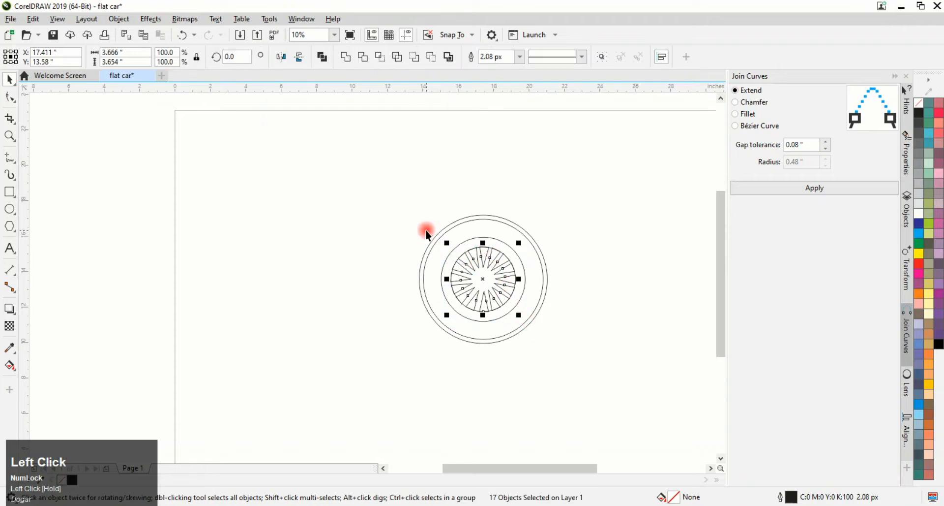
# Select and delete the stray curve running around the spoke bases
pyautogui.scroll(4, 494, 290)
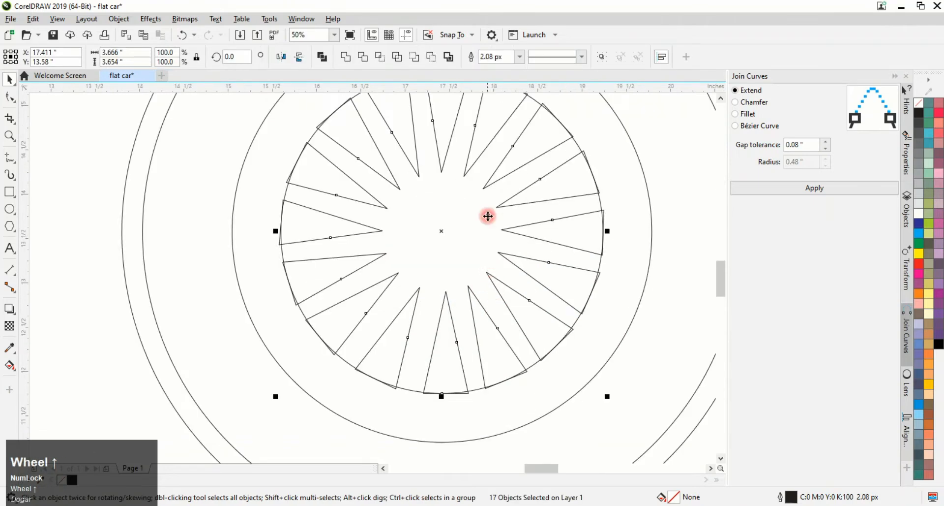
pyautogui.click(96, 206)
pyautogui.click(288, 191)
pyautogui.click(282, 195)
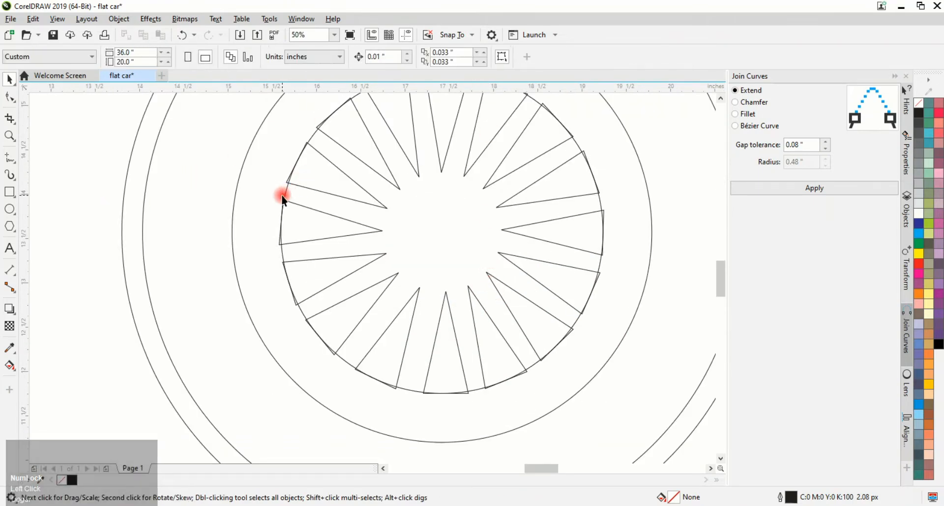
pyautogui.click(287, 191)
pyautogui.press('Delete')
# Make a small scaled-down copy of the inner circle at the wheel centre for the hub
pyautogui.scroll(-2, 272, 226)
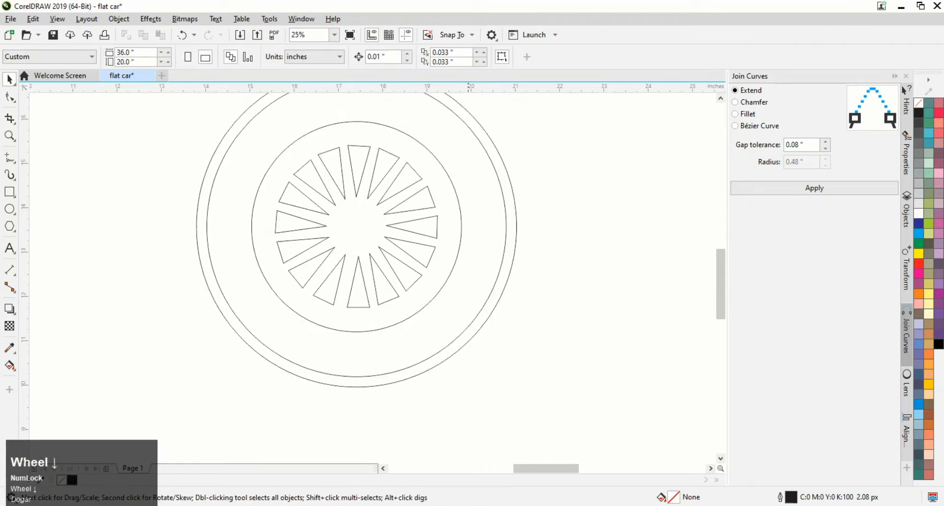
pyautogui.click(469, 446)
pyautogui.click(458, 203)
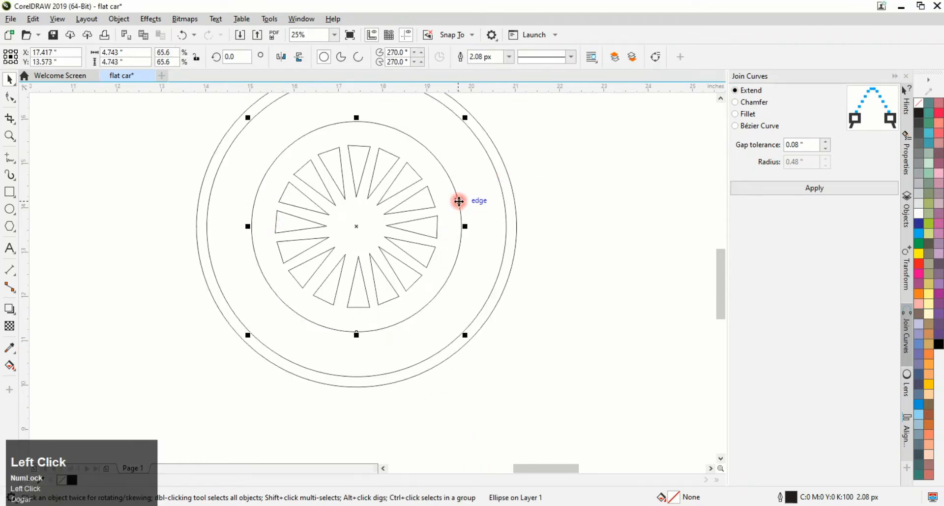
pyautogui.moveTo(467, 116); pyautogui.dragTo(428, 209)
pyautogui.rightClick(428, 209)
pyautogui.hotkey('ctrl', 'z')
pyautogui.moveTo(466, 116); pyautogui.dragTo(431, 209)
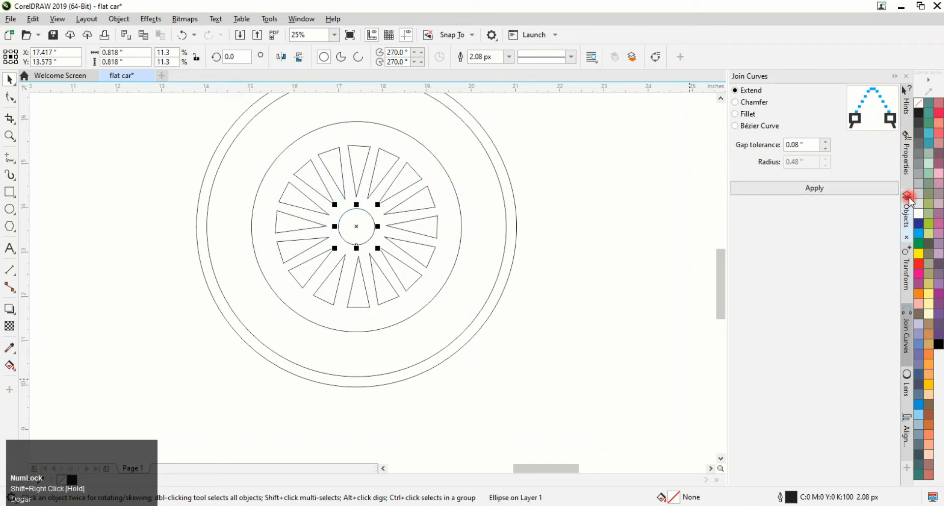
# Fill the hub circle light gray and remove its outline
pyautogui.click(919, 183)
pyautogui.rightClick(919, 104)
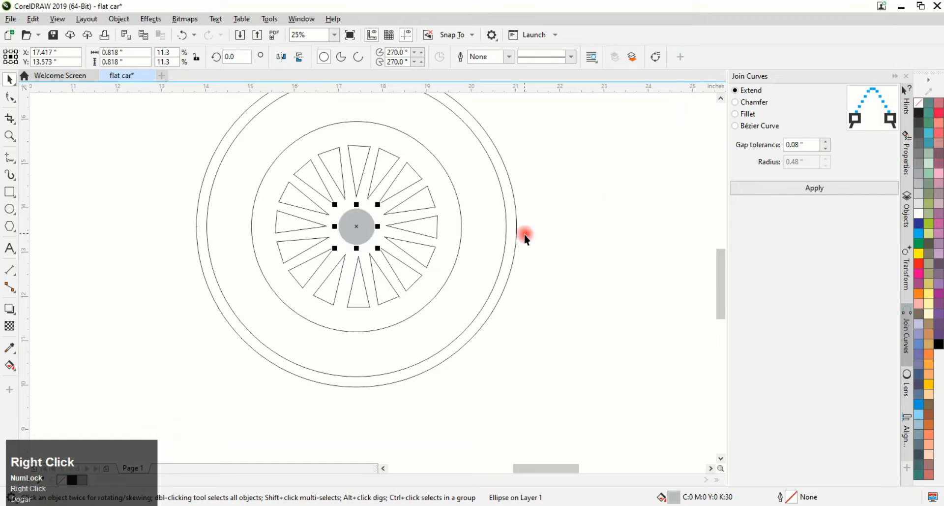
# Fill the outer tire circle medium gray and remove its outline
pyautogui.click(511, 270)
pyautogui.click(919, 163)
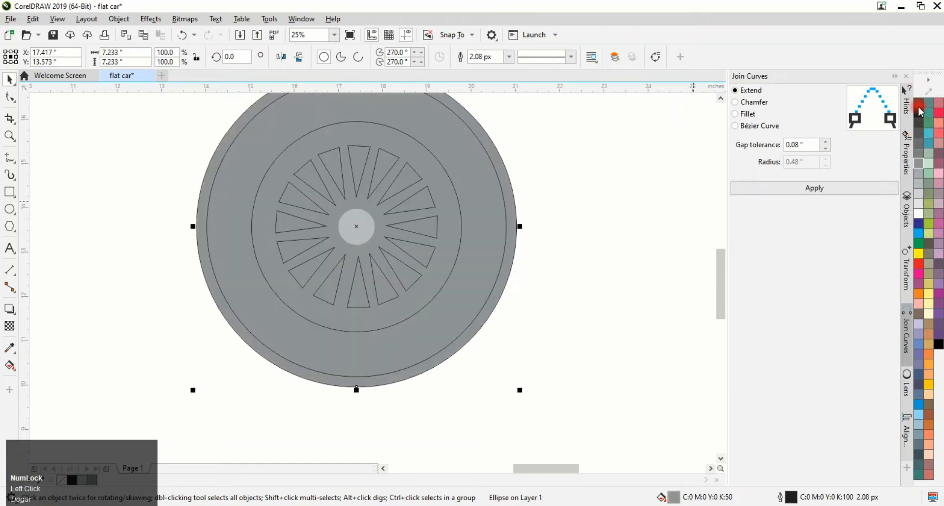
pyautogui.rightClick(920, 105)
# Select all spoke triangles together with the light gray rim disc and trim the spokes out of the disc
pyautogui.click(476, 429)
pyautogui.click(400, 276)
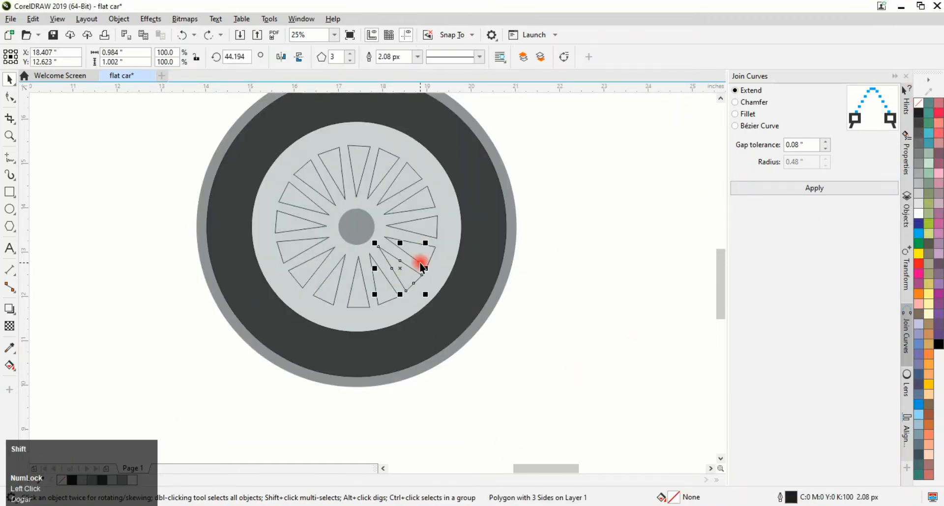
pyautogui.keyDown('shift'); pyautogui.click(422, 237); pyautogui.keyUp('shift')
pyautogui.keyDown('shift'); pyautogui.click(423, 201); pyautogui.keyUp('shift')
pyautogui.keyDown('shift'); pyautogui.click(398, 179); pyautogui.keyUp('shift')
pyautogui.keyDown('shift'); pyautogui.click(387, 173); pyautogui.keyUp('shift')
pyautogui.keyDown('shift'); pyautogui.click(357, 167); pyautogui.keyUp('shift')
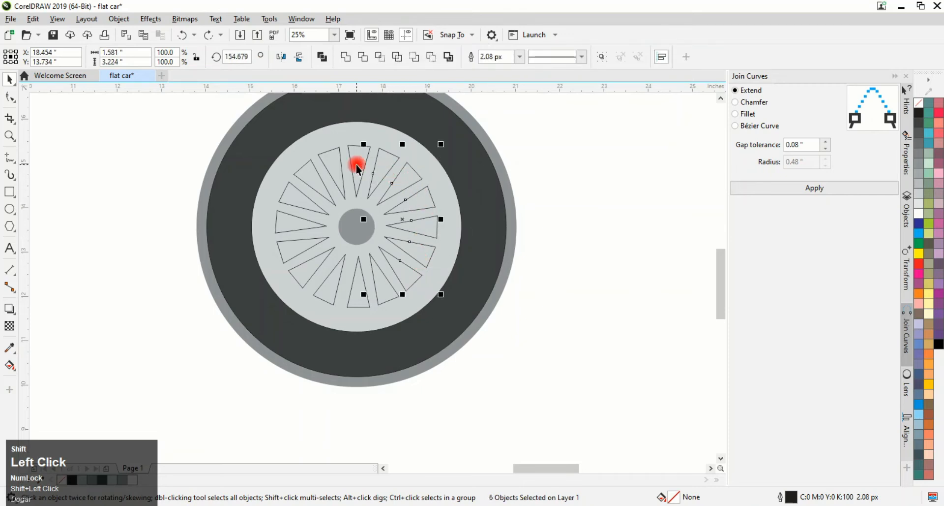
pyautogui.keyDown('shift'); pyautogui.click(340, 171); pyautogui.keyUp('shift')
pyautogui.keyDown('shift'); pyautogui.click(325, 185); pyautogui.keyUp('shift')
pyautogui.keyDown('shift'); pyautogui.click(311, 210); pyautogui.keyUp('shift')
pyautogui.keyDown('shift'); pyautogui.click(310, 229); pyautogui.keyUp('shift')
pyautogui.keyDown('shift'); pyautogui.click(310, 241); pyautogui.keyUp('shift')
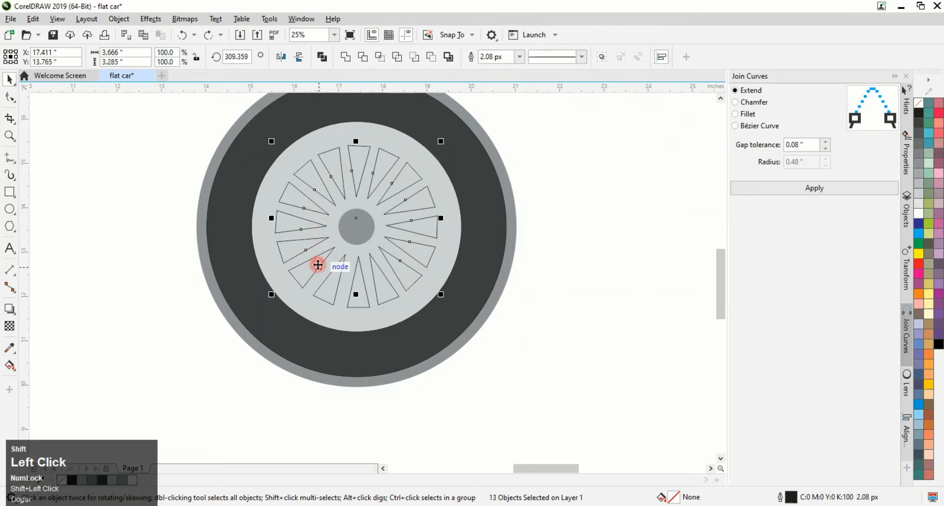
pyautogui.keyDown('shift'); pyautogui.click(339, 278); pyautogui.keyUp('shift')
pyautogui.keyDown('shift'); pyautogui.click(359, 289); pyautogui.keyUp('shift')
pyautogui.keyDown('shift'); pyautogui.click(386, 277); pyautogui.keyUp('shift')
pyautogui.keyDown('shift'); pyautogui.click(269, 257); pyautogui.keyUp('shift')
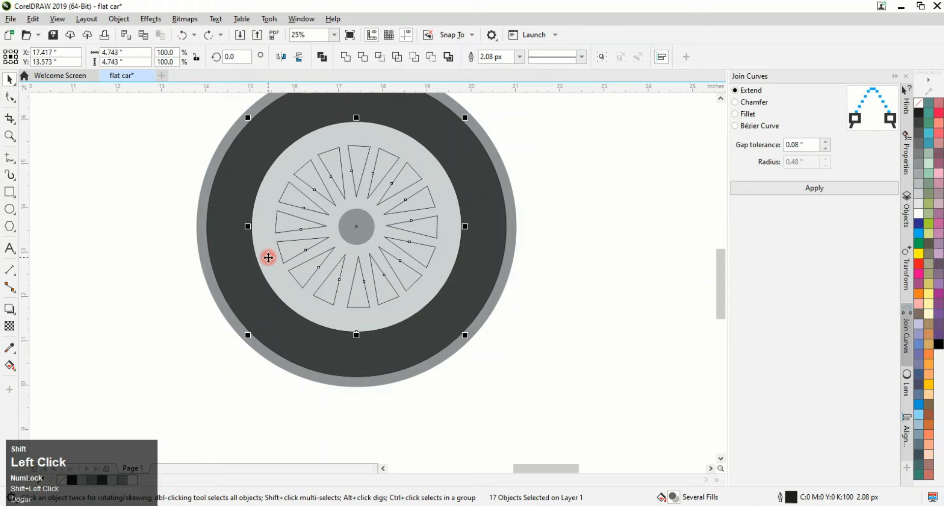
pyautogui.click(366, 58)
# Select all the spoke triangles and move them off to the side of the wheel
pyautogui.click(555, 162)
pyautogui.click(422, 196)
pyautogui.keyDown('shift'); pyautogui.click(412, 177); pyautogui.keyUp('shift')
pyautogui.keyDown('shift'); pyautogui.click(380, 167); pyautogui.keyUp('shift')
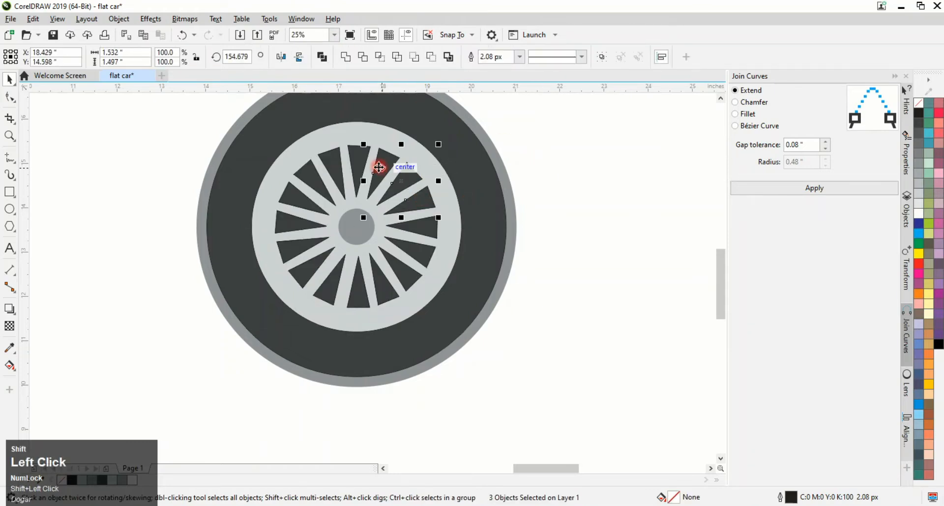
pyautogui.keyDown('shift'); pyautogui.click(351, 161); pyautogui.keyUp('shift')
pyautogui.keyDown('shift'); pyautogui.click(331, 168); pyautogui.keyUp('shift')
pyautogui.keyDown('shift'); pyautogui.click(312, 189); pyautogui.keyUp('shift')
pyautogui.keyDown('shift'); pyautogui.click(306, 207); pyautogui.keyUp('shift')
pyautogui.keyDown('shift'); pyautogui.click(289, 231); pyautogui.keyUp('shift')
pyautogui.keyDown('shift'); pyautogui.click(308, 249); pyautogui.keyUp('shift')
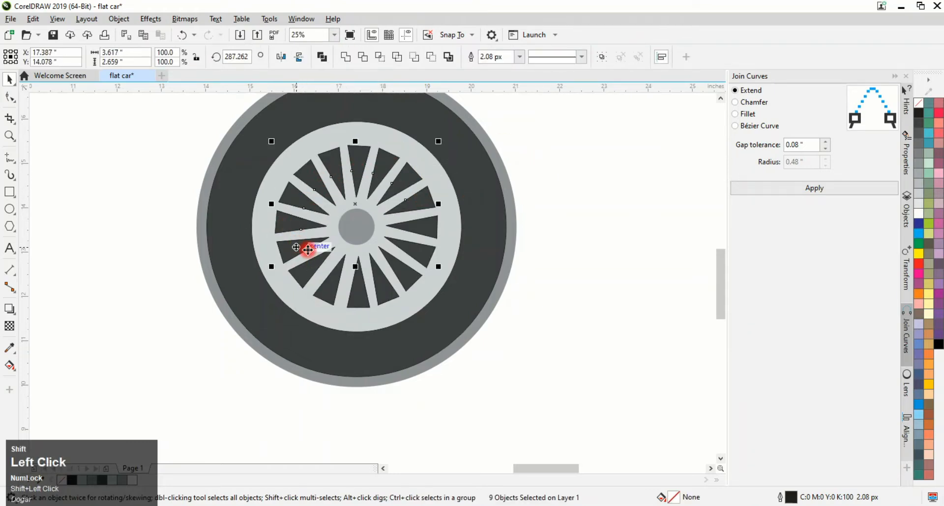
pyautogui.keyDown('shift'); pyautogui.click(322, 264); pyautogui.keyUp('shift')
pyautogui.keyDown('shift'); pyautogui.click(345, 276); pyautogui.keyUp('shift')
pyautogui.keyDown('shift'); pyautogui.click(365, 285); pyautogui.keyUp('shift')
pyautogui.keyDown('shift'); pyautogui.click(383, 287); pyautogui.keyUp('shift')
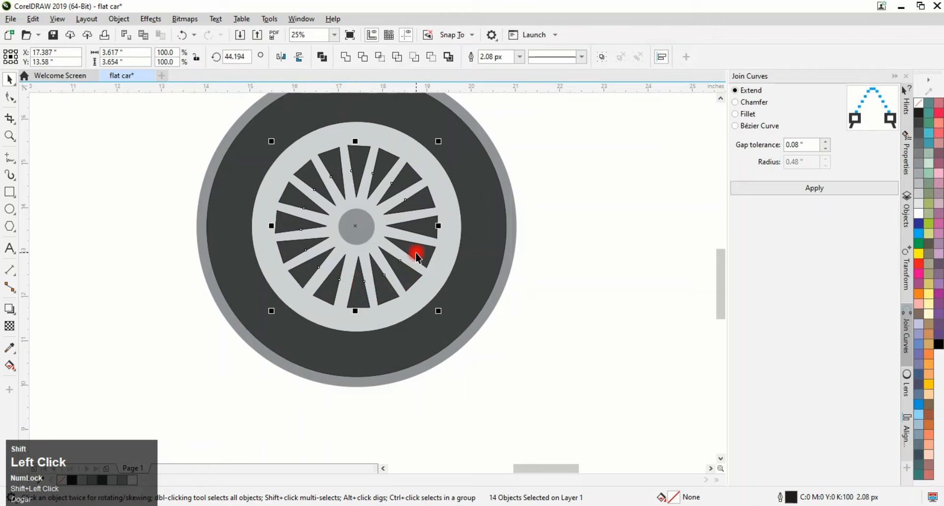
pyautogui.moveTo(414, 231); pyautogui.dragTo(622, 248)
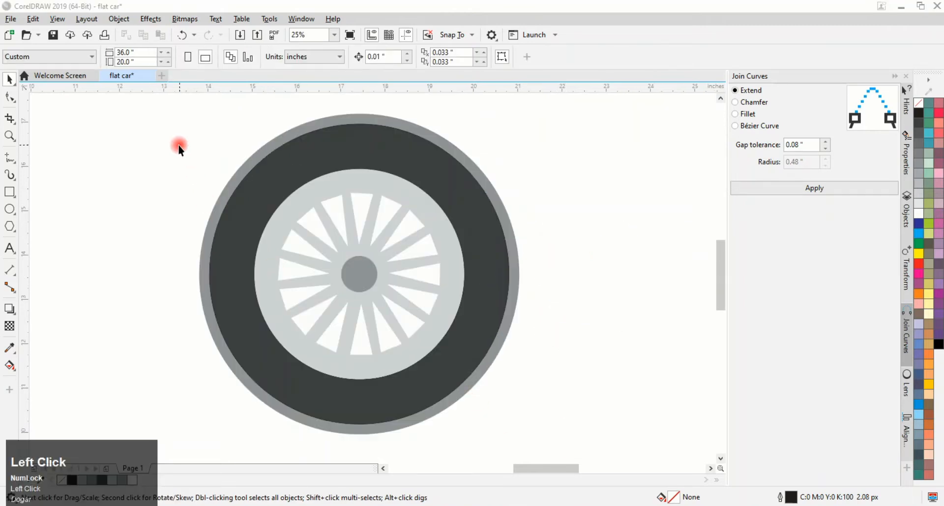
# Select the whole wheel and place a copy to the right as the second wheel
pyautogui.moveTo(156, 135); pyautogui.dragTo(574, 394)
pyautogui.scroll(-2, 447, 327)
pyautogui.moveTo(276, 232); pyautogui.dragTo(577, 430)
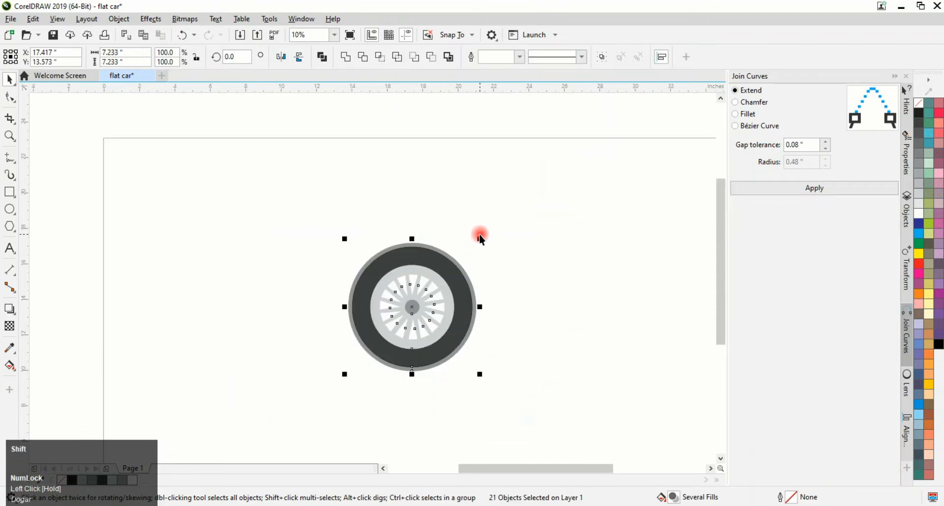
pyautogui.moveTo(480, 239); pyautogui.dragTo(447, 272)
pyautogui.moveTo(442, 308); pyautogui.dragTo(614, 366)
pyautogui.rightClick(615, 367)
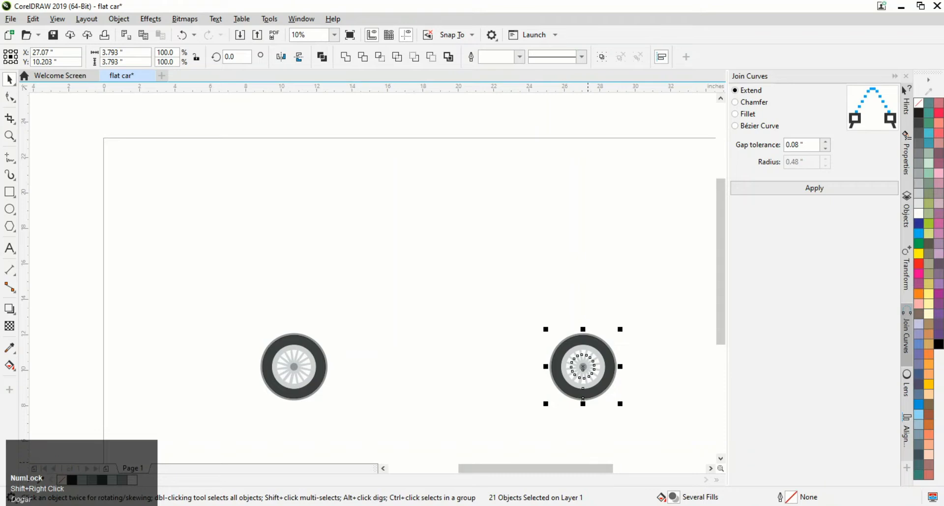
# Start the car body outline with the Pen tool as a line along the wheel bottoms to the front corner
pyautogui.click(213, 374)
pyautogui.scroll(-1, 553, 425)
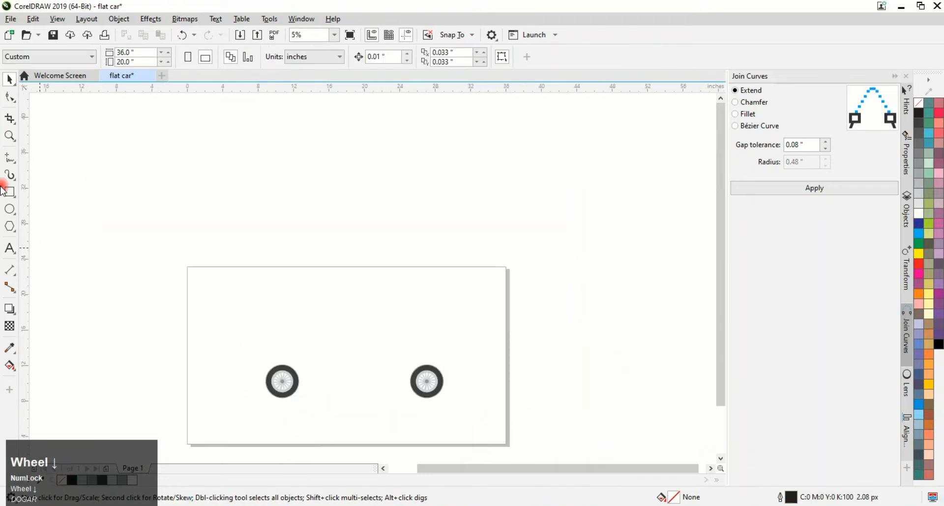
pyautogui.click(12, 161)
pyautogui.click(35, 194)
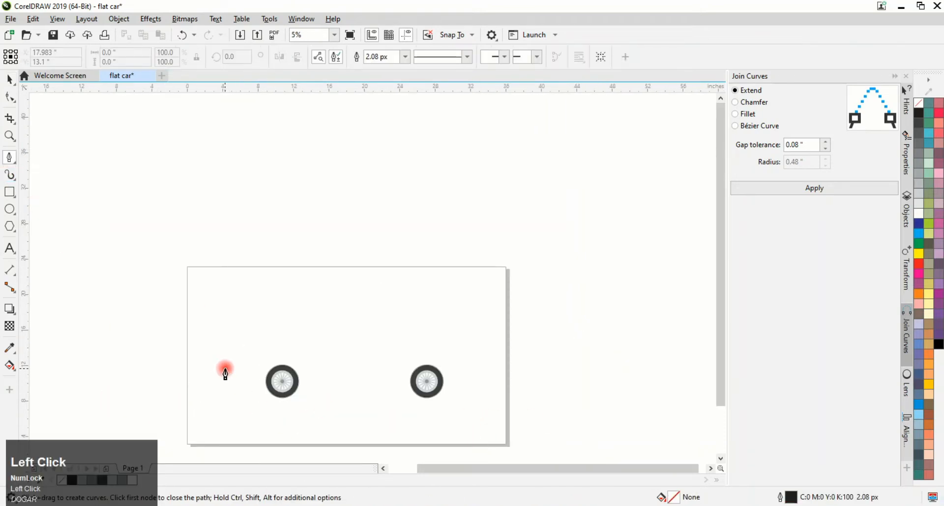
pyautogui.scroll(1, 270, 411)
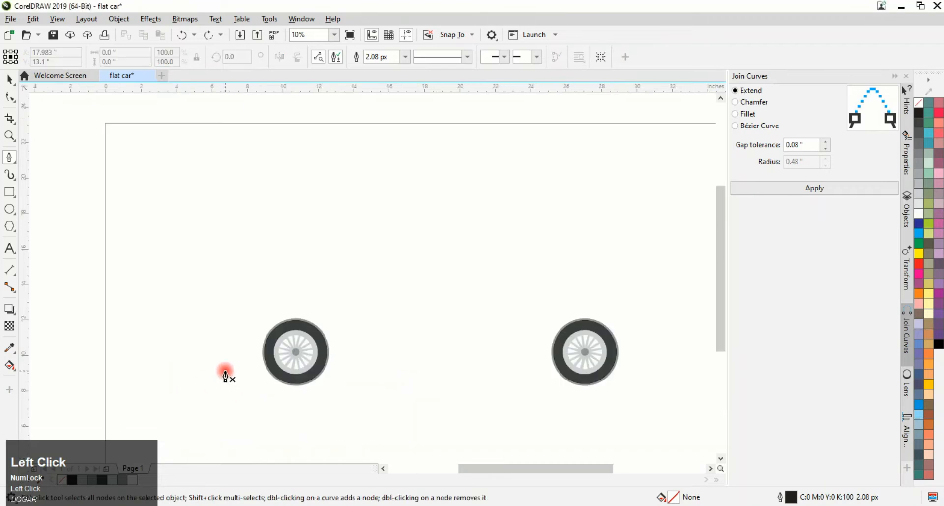
pyautogui.click(226, 371)
pyautogui.hotkey('ctrl', 'z')
pyautogui.click(226, 360)
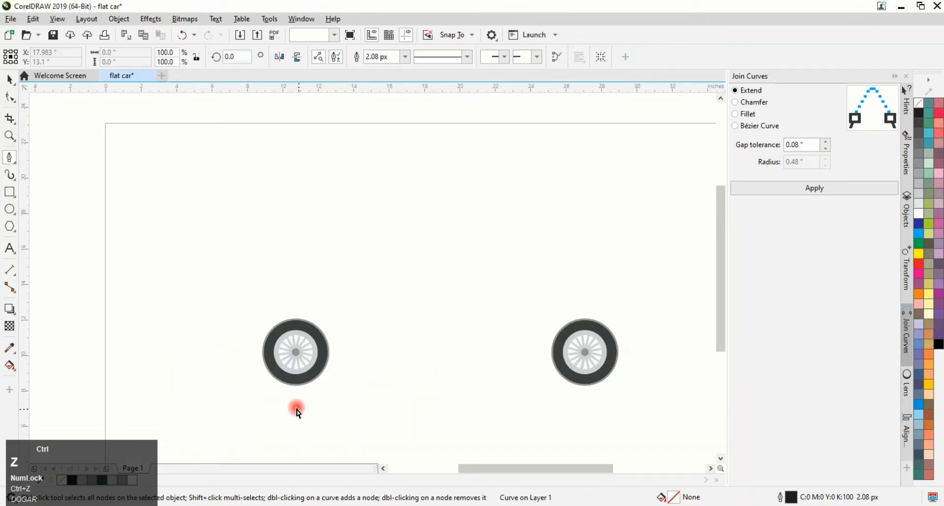
pyautogui.doubleClick(675, 358)
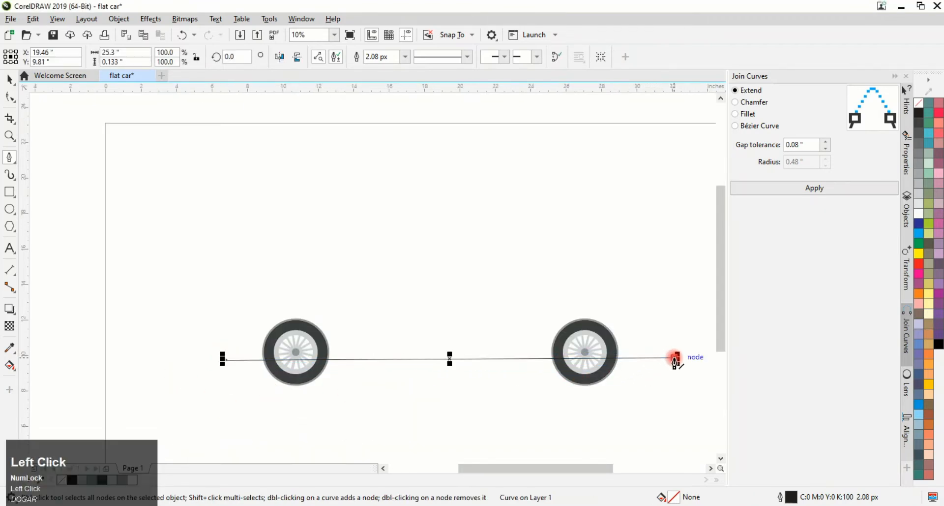
pyautogui.click(694, 347)
# Continue the outline up over the hood, roof and rear, then close the car body shape at the start point
pyautogui.click(690, 289)
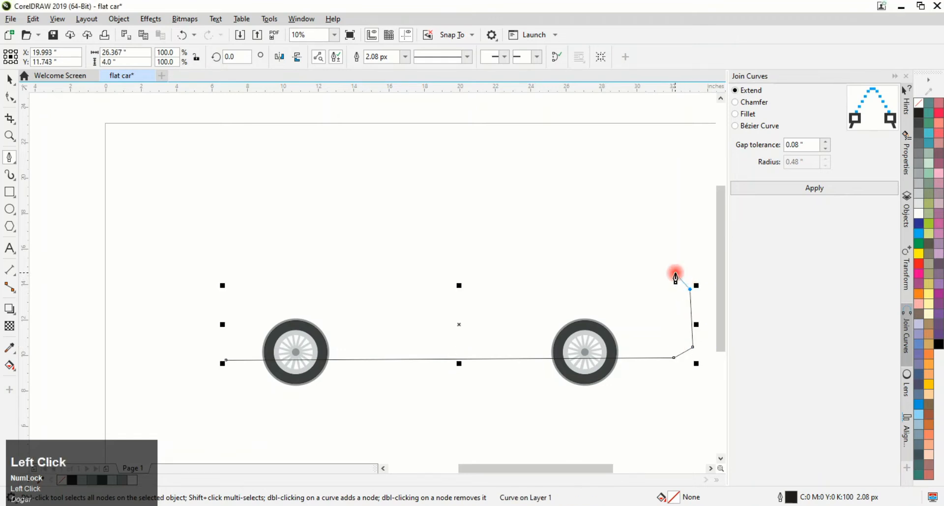
pyautogui.click(522, 217)
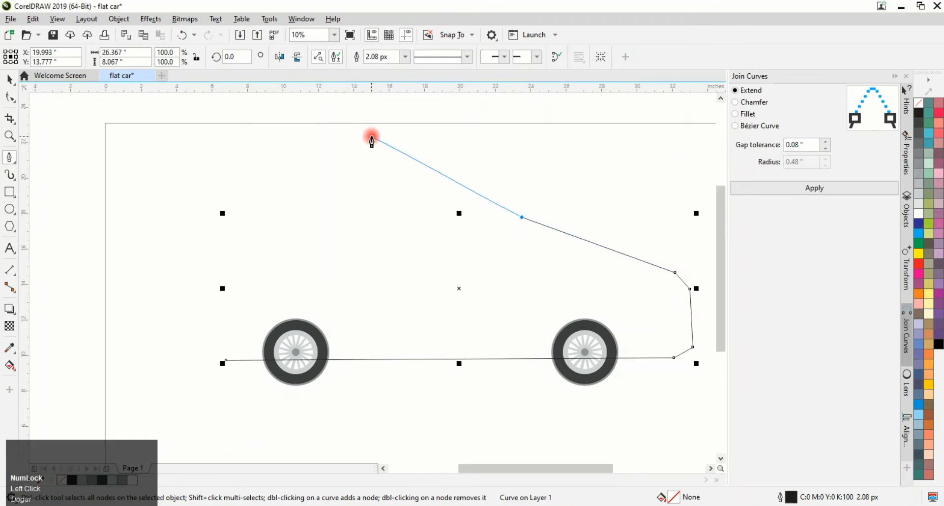
pyautogui.click(371, 136)
pyautogui.click(211, 269)
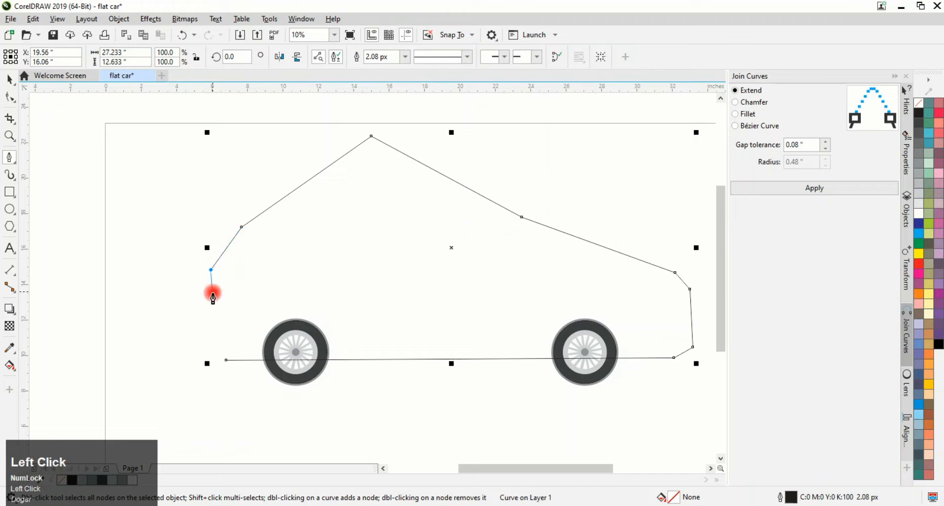
pyautogui.click(214, 330)
pyautogui.click(225, 360)
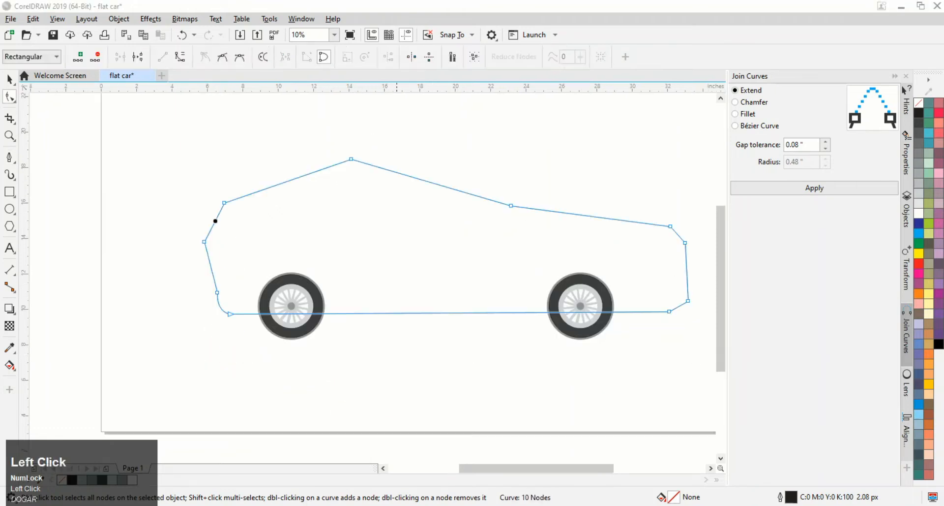
# Convert the rear upper segment of the body outline to a curve and bend it inward
pyautogui.click(180, 57)
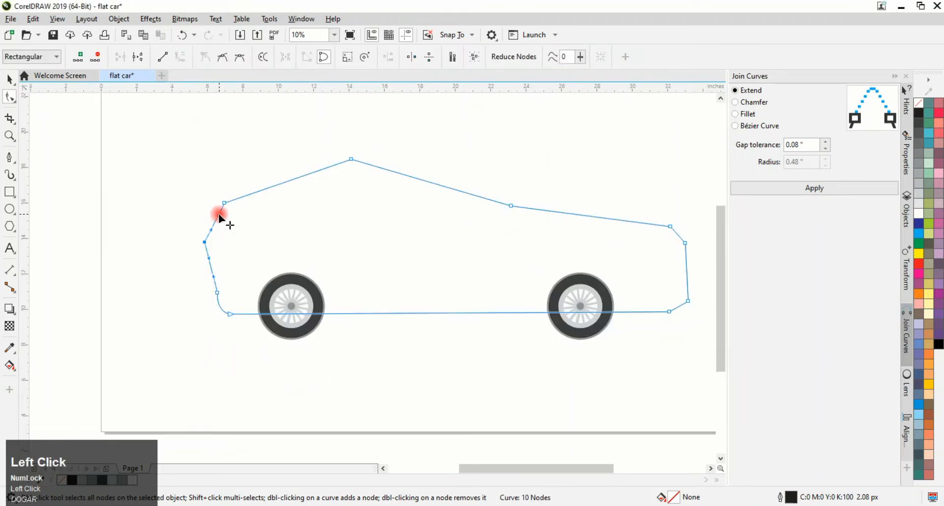
pyautogui.moveTo(219, 210)
pyautogui.mouseDown()
pyautogui.moveTo(226, 220)
pyautogui.moveTo(211, 231)
pyautogui.moveTo(227, 222)
pyautogui.mouseUp()
pyautogui.click(656, 364)
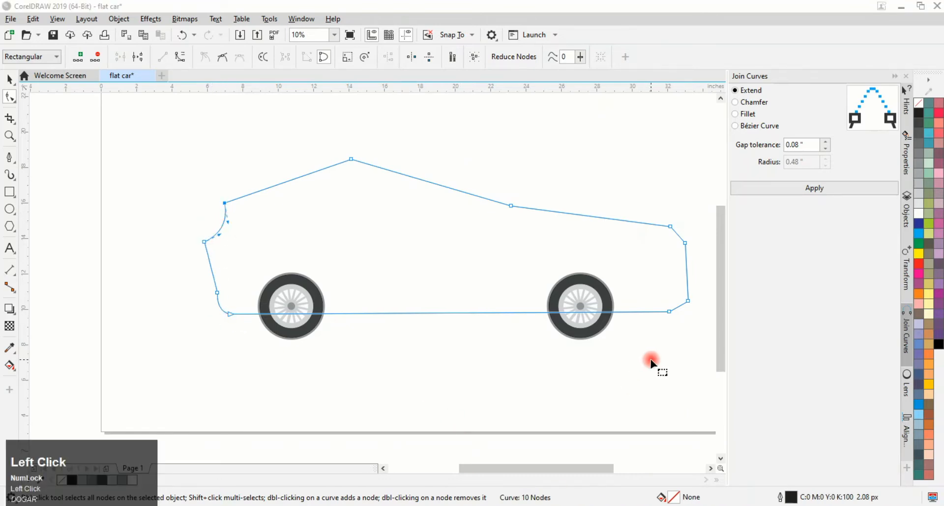
# Round the body's lower front corner by curving the segment between its two nodes
pyautogui.click(669, 312)
pyautogui.keyDown('ctrl'); pyautogui.click(687, 301); pyautogui.keyUp('ctrl')
pyautogui.click(636, 278)
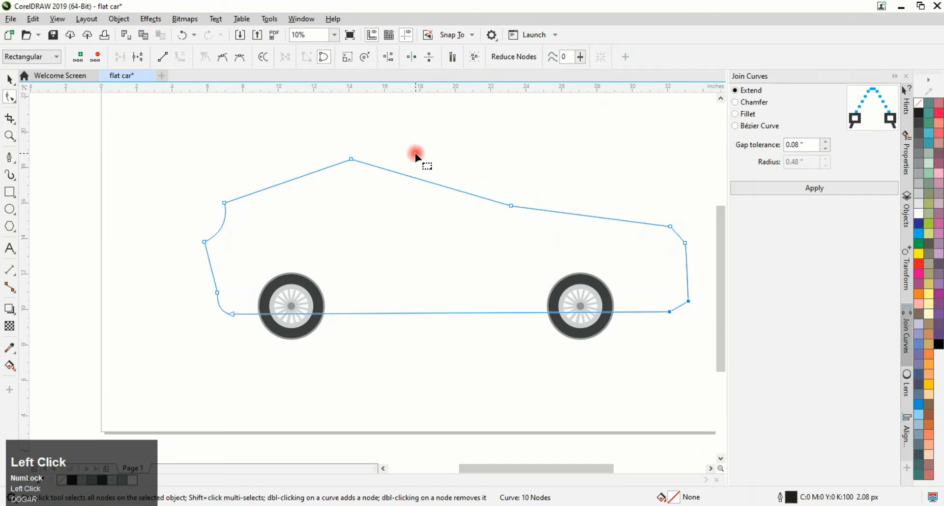
pyautogui.click(685, 305)
pyautogui.moveTo(679, 307); pyautogui.dragTo(682, 308)
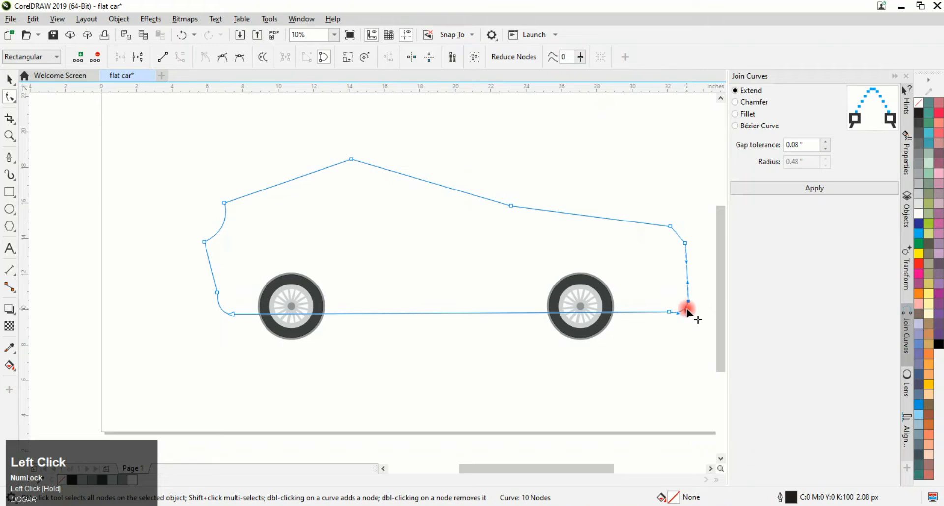
pyautogui.keyDown('ctrl'); pyautogui.click(682, 243); pyautogui.keyUp('ctrl')
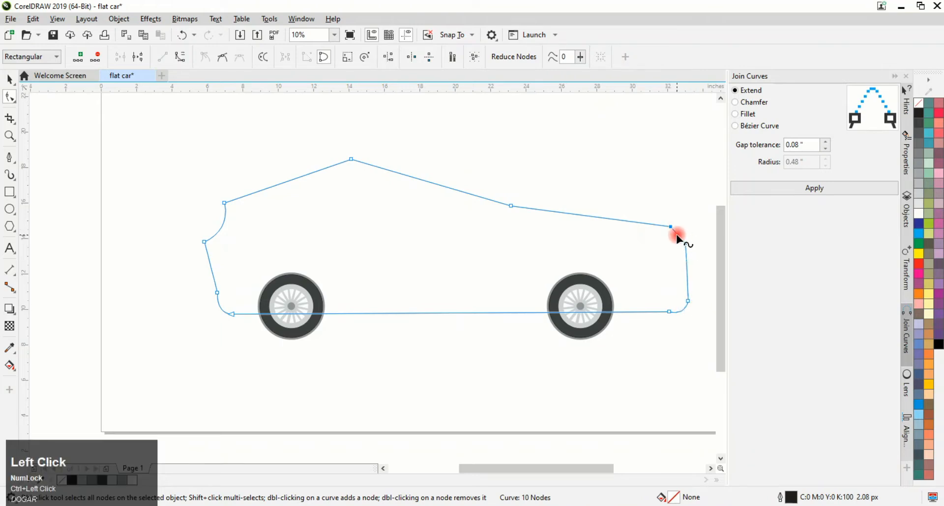
pyautogui.moveTo(678, 235); pyautogui.dragTo(679, 240)
pyautogui.click(246, 59)
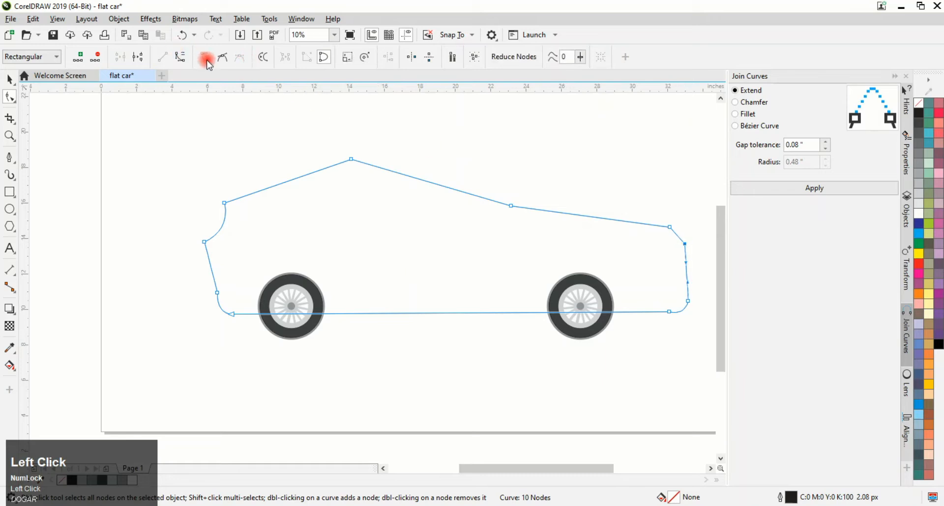
pyautogui.hotkey('ctrl', 'z')
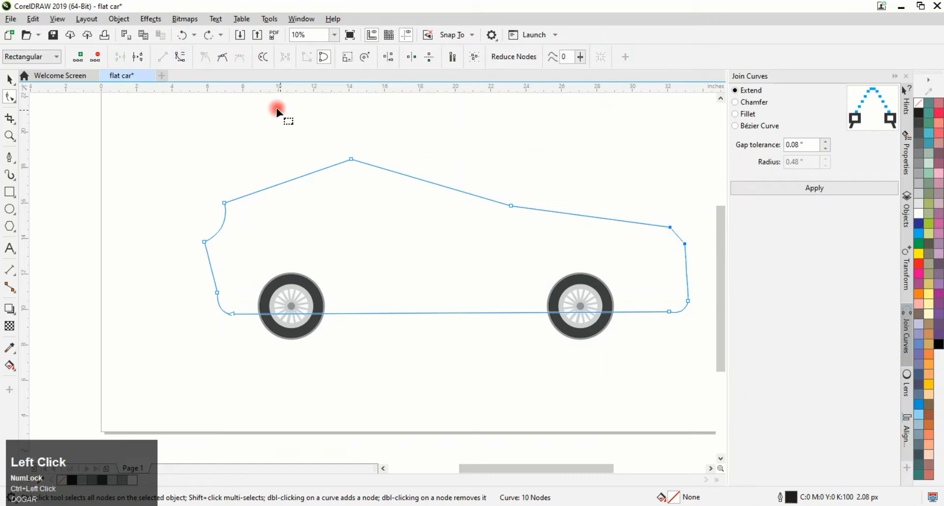
pyautogui.hotkey('ctrl', 'z')
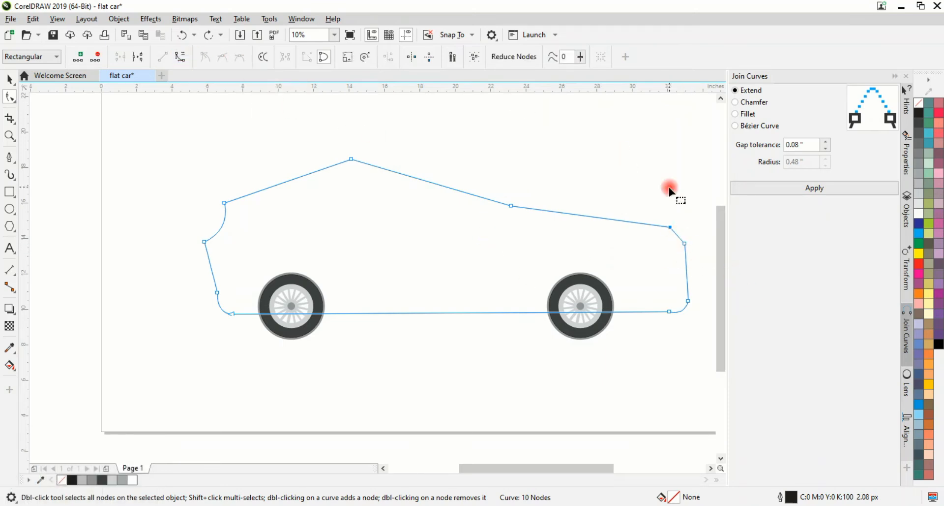
# Round the front of the hood by removing its corner node
pyautogui.click(670, 228)
pyautogui.click(690, 241)
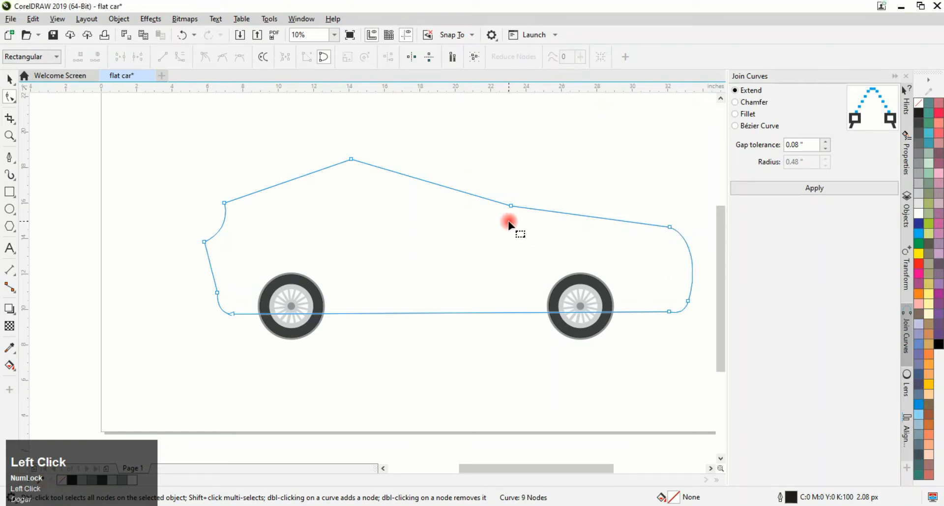
# Reshape the roofline into a smooth curve, moving the windshield base node and deleting the roof peak node
pyautogui.moveTo(512, 206)
pyautogui.mouseDown()
pyautogui.moveTo(513, 197)
pyautogui.moveTo(524, 200)
pyautogui.mouseUp()
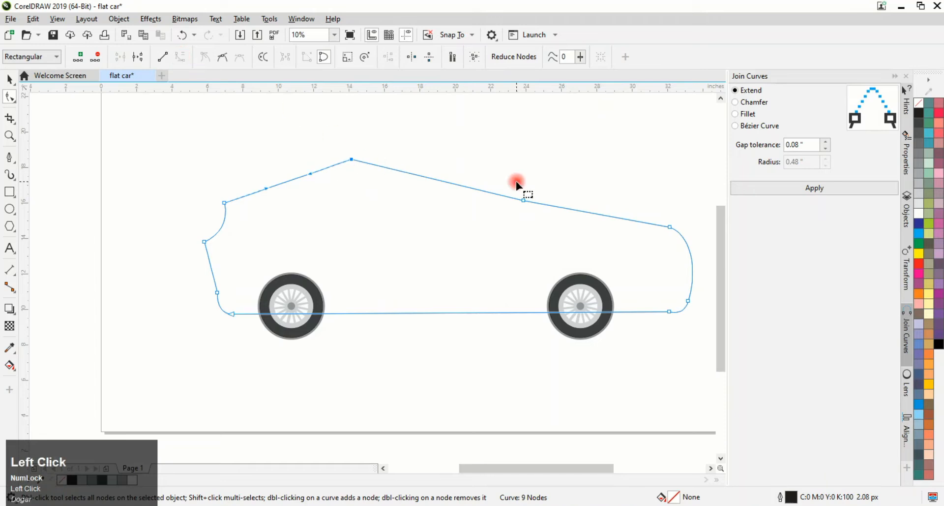
pyautogui.click(524, 201)
pyautogui.moveTo(469, 188); pyautogui.dragTo(404, 196)
pyautogui.moveTo(327, 168); pyautogui.dragTo(327, 173)
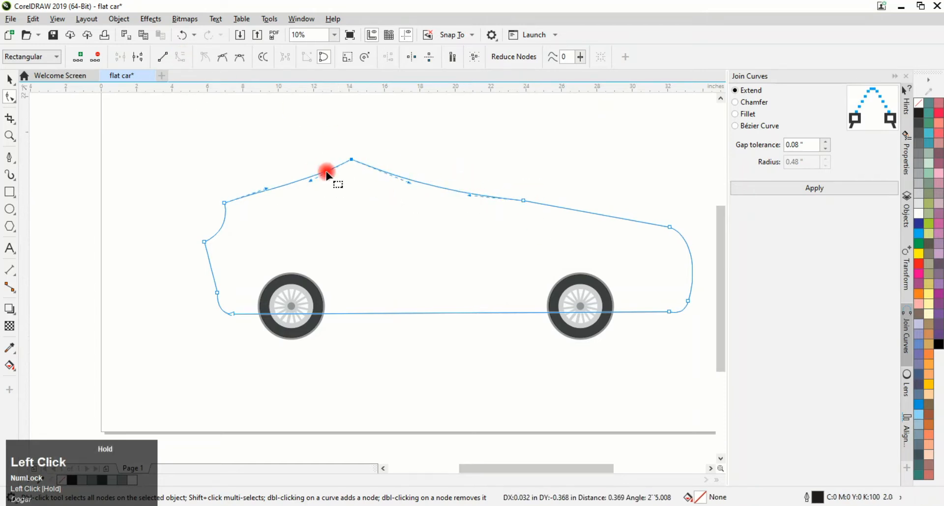
pyautogui.doubleClick(352, 160)
pyautogui.click(524, 504)
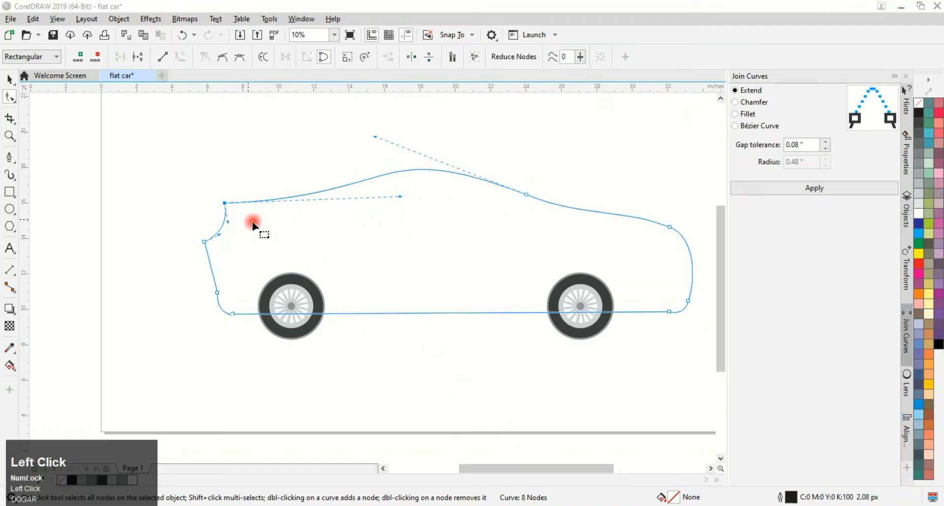
pyautogui.moveTo(400, 197)
pyautogui.mouseDown()
pyautogui.moveTo(404, 206)
pyautogui.moveTo(389, 197)
pyautogui.mouseUp()
pyautogui.click(10, 78)
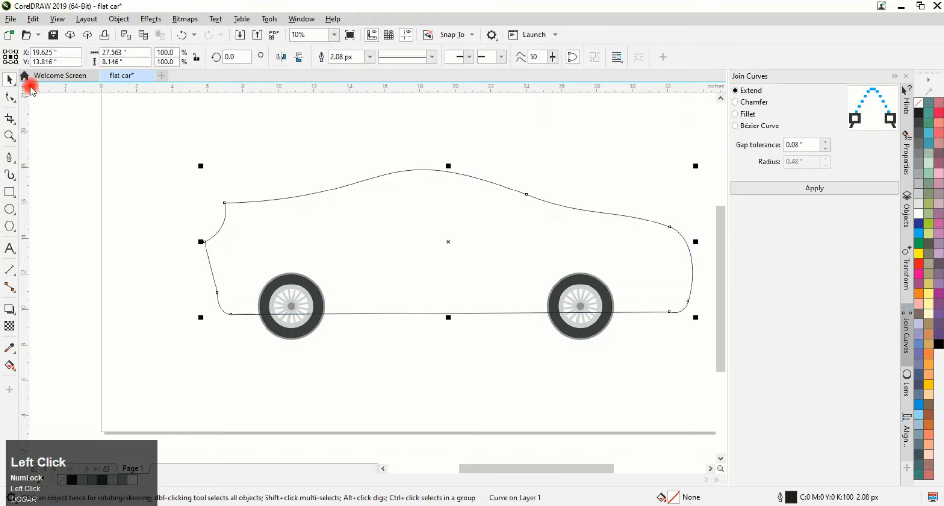
# Send the car body to the back of the page behind the wheels
pyautogui.rightClick(333, 189)
pyautogui.moveTo(427, 266)
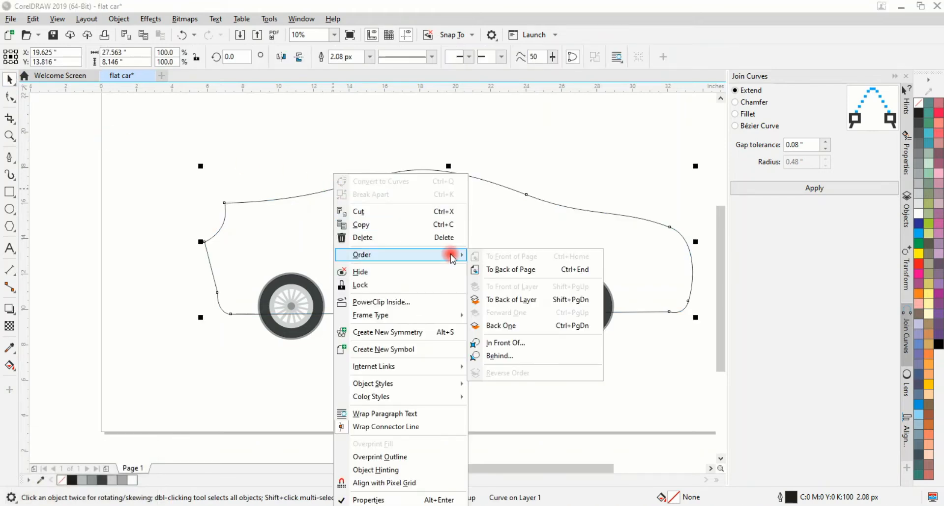
pyautogui.click(527, 268)
pyautogui.click(389, 362)
pyautogui.click(343, 312)
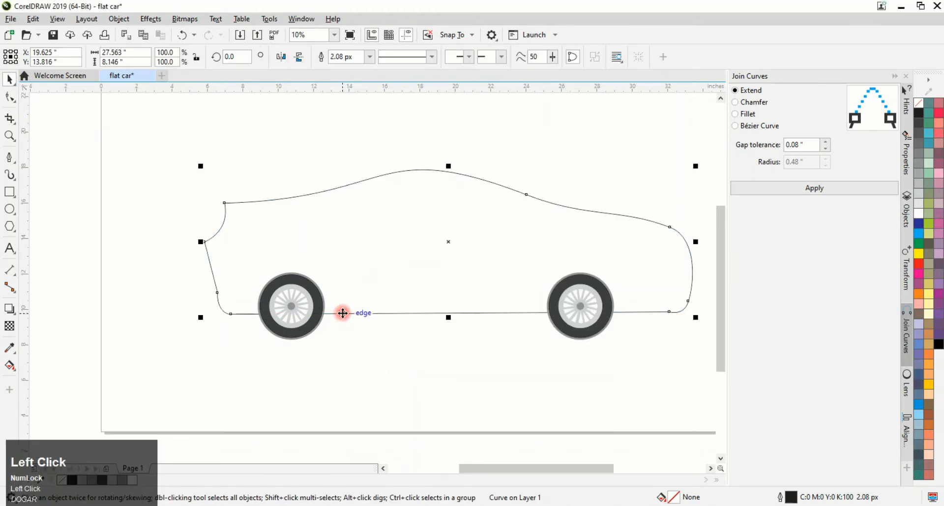
# Fill the car body with cyan and remove its outline
pyautogui.click(919, 225)
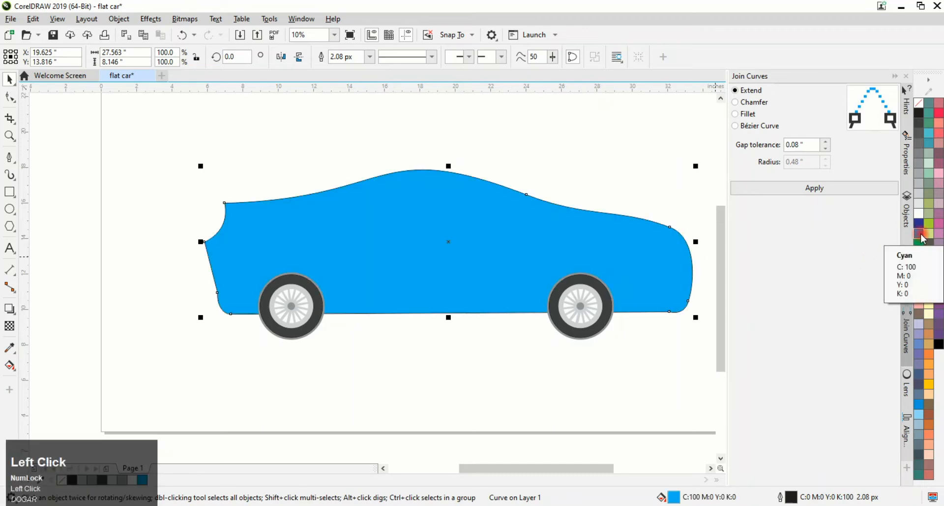
pyautogui.click(919, 225)
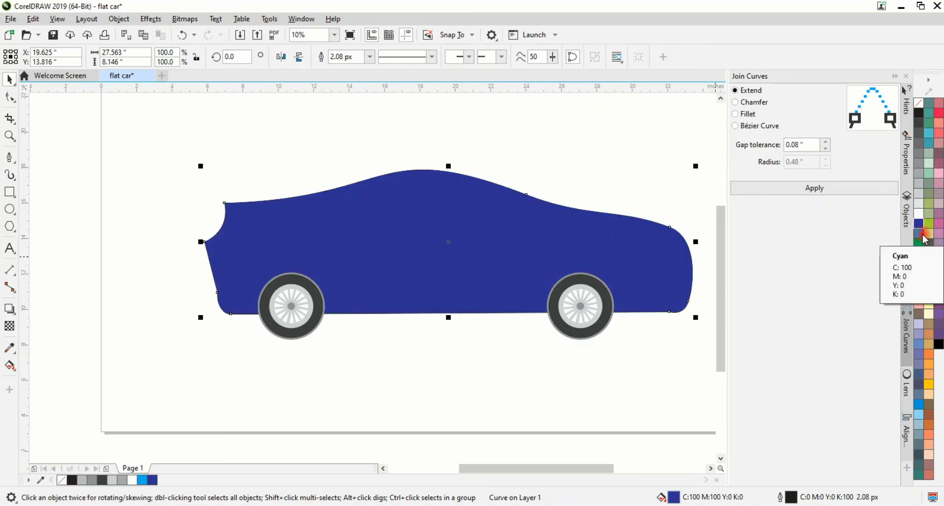
pyautogui.click(919, 233)
pyautogui.rightClick(920, 102)
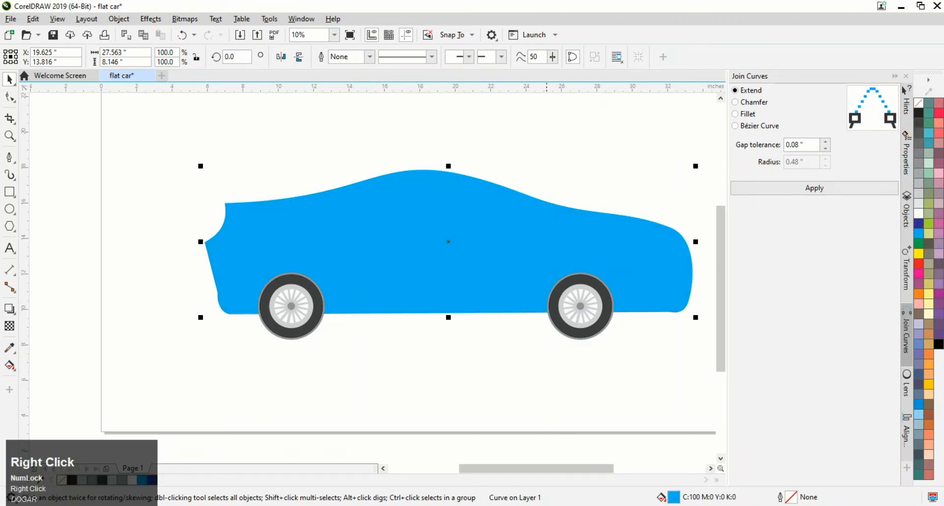
pyautogui.click(429, 388)
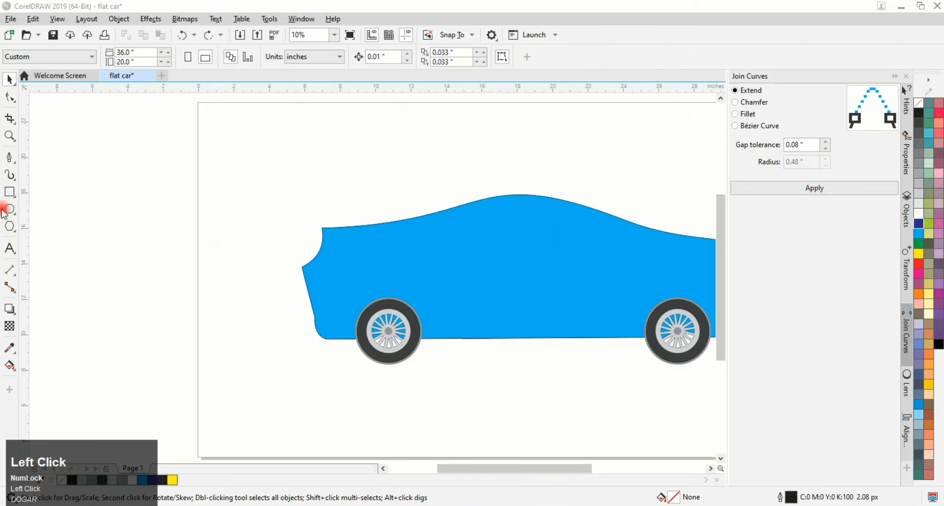
# Draw a circle about 4.4 inches wide centred on the left wheel
pyautogui.click(5, 210)
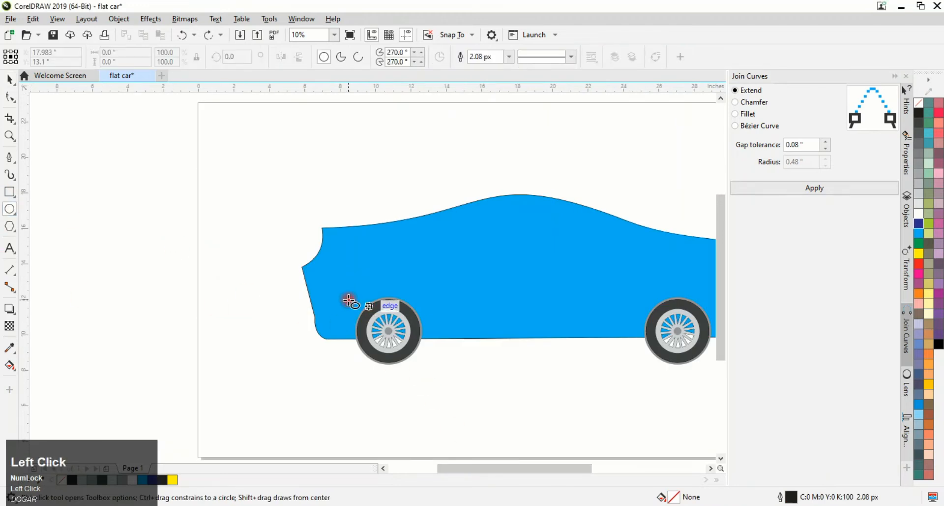
pyautogui.moveTo(347, 299)
pyautogui.mouseDown()
pyautogui.moveTo(396, 337)
pyautogui.moveTo(433, 385)
pyautogui.mouseUp()
pyautogui.moveTo(389, 343); pyautogui.dragTo(388, 335)
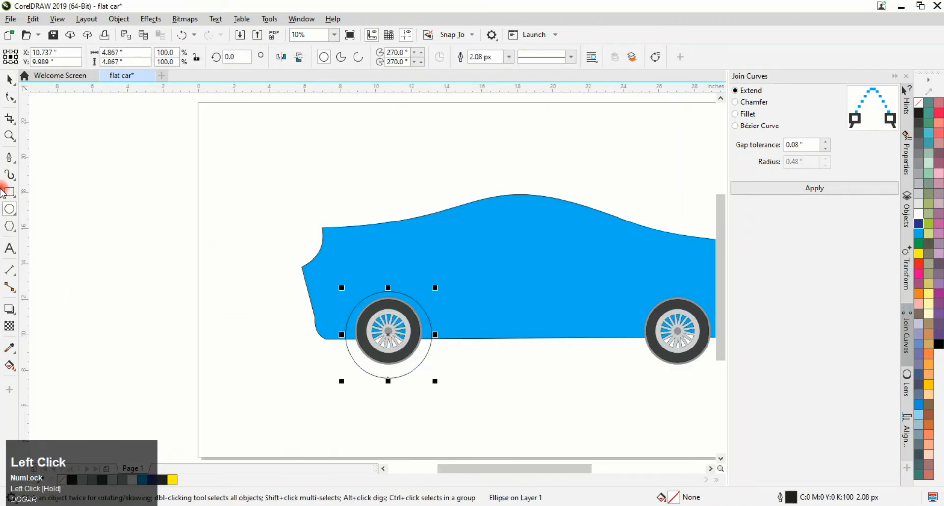
pyautogui.press('space')
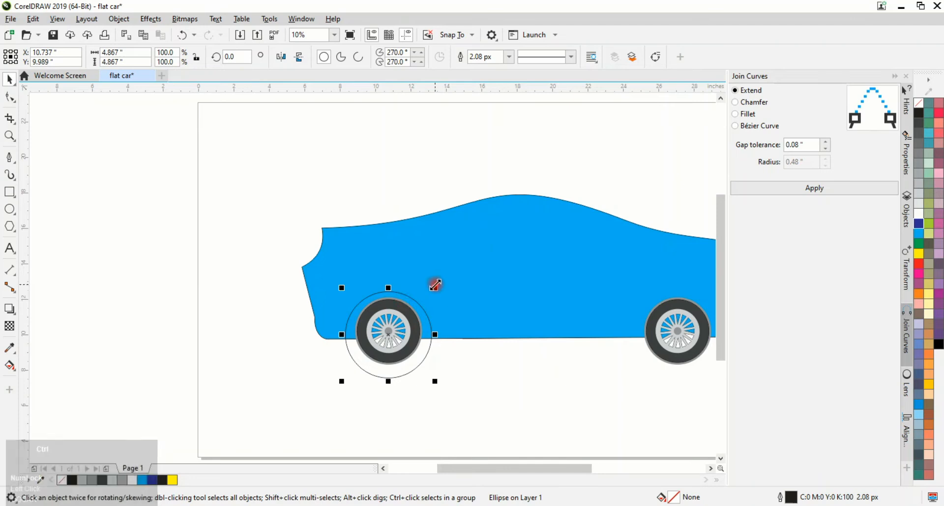
pyautogui.moveTo(437, 286); pyautogui.dragTo(440, 292)
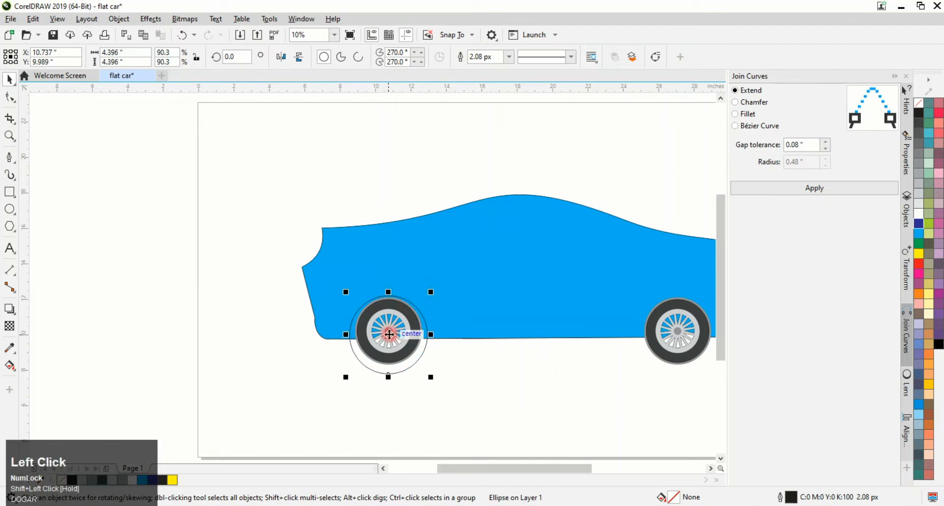
pyautogui.moveTo(389, 335); pyautogui.dragTo(393, 330)
pyautogui.click(394, 395)
pyautogui.scroll(2, 390, 325)
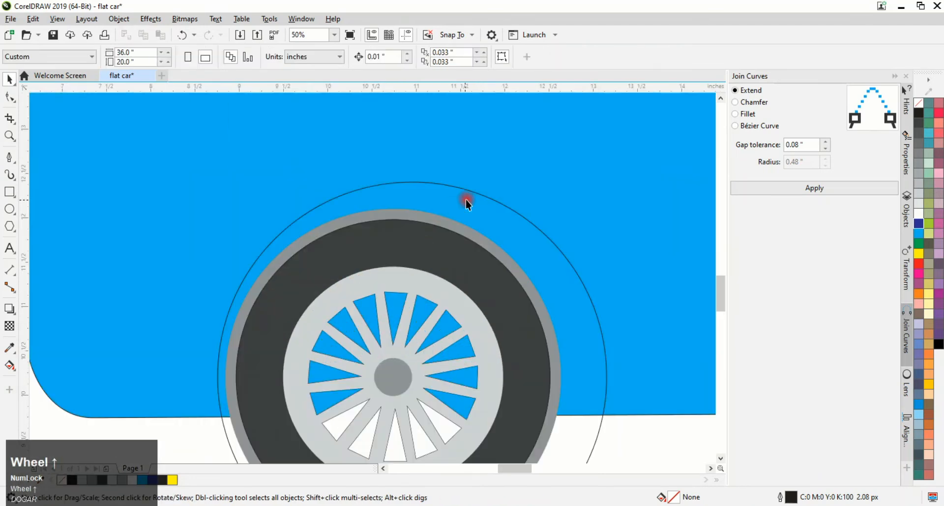
pyautogui.click(481, 192)
pyautogui.scroll(-4, 465, 202)
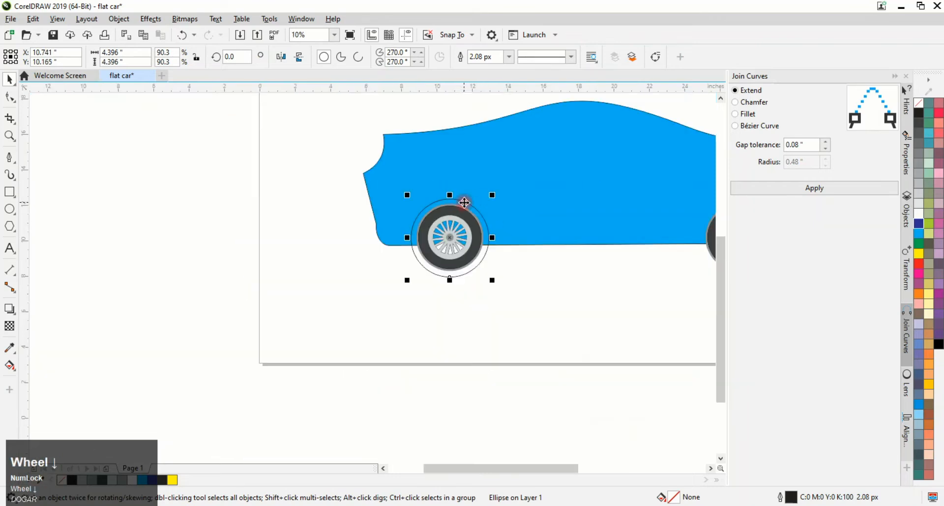
# Draw a rectangle about 4.3 by 2.2 inches covering the circle's lower half below the body's bottom edge
pyautogui.click(11, 190)
pyautogui.moveTo(411, 243); pyautogui.dragTo(489, 284)
pyautogui.scroll(3, 453, 250)
pyautogui.scroll(-3, 675, 297)
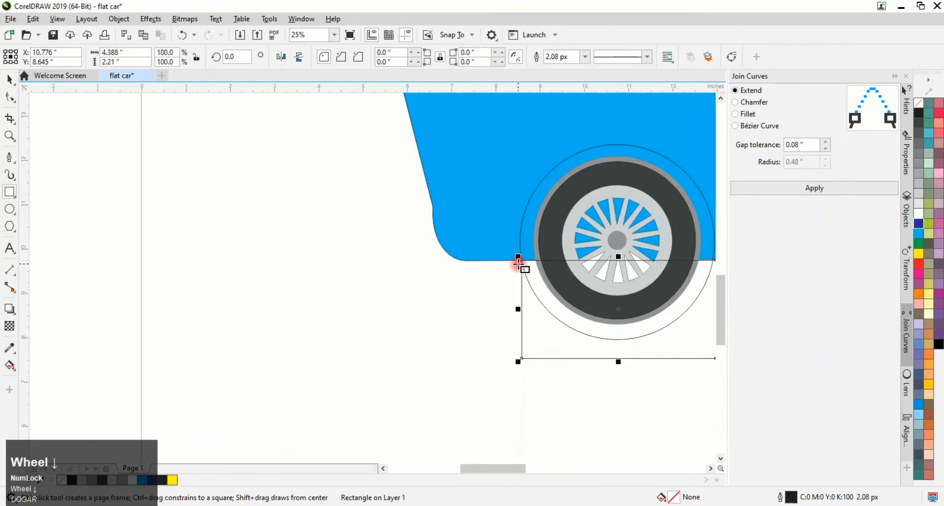
pyautogui.scroll(-1, 601, 271)
pyautogui.scroll(5, 601, 271)
pyautogui.moveTo(588, 411); pyautogui.dragTo(575, 411)
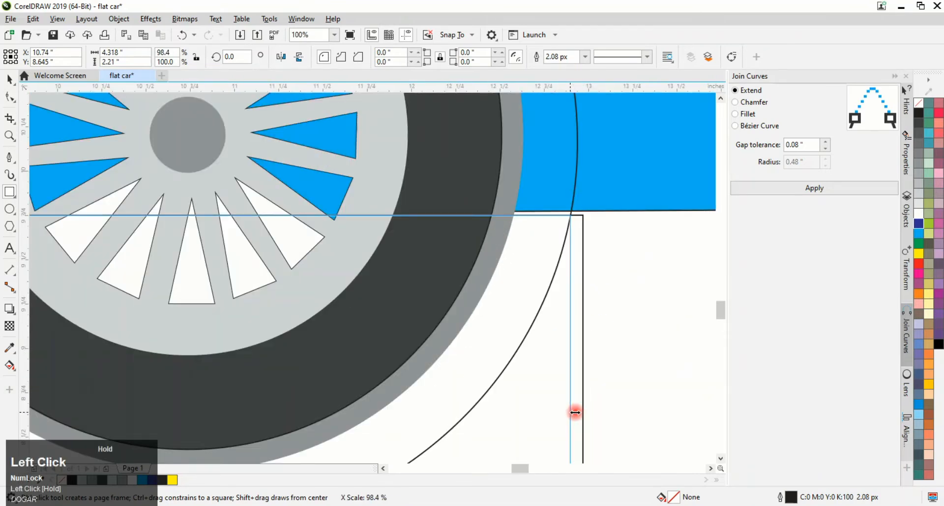
pyautogui.scroll(-3, 576, 411)
pyautogui.click(9, 79)
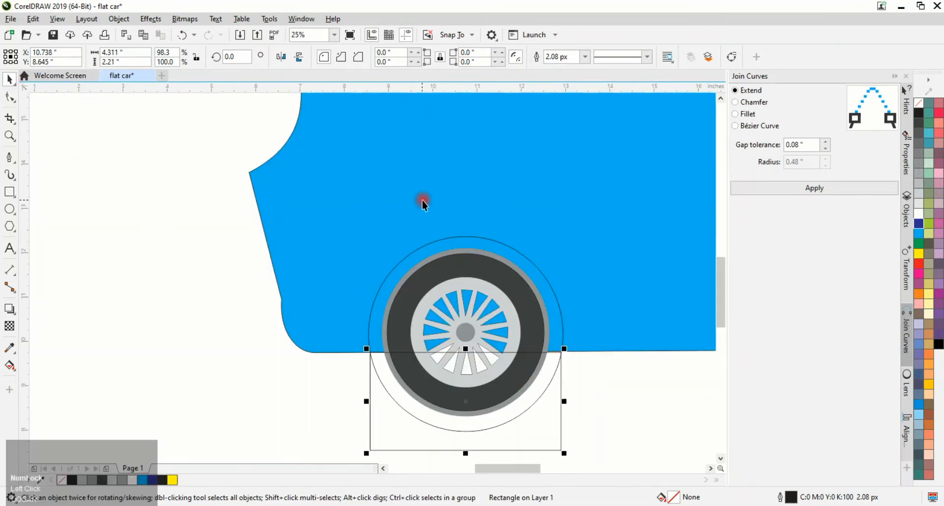
# Trim the circle with the rectangle to leave an arch over the left wheel
pyautogui.click(449, 237)
pyautogui.keyDown('shift'); pyautogui.click(563, 438); pyautogui.keyUp('shift')
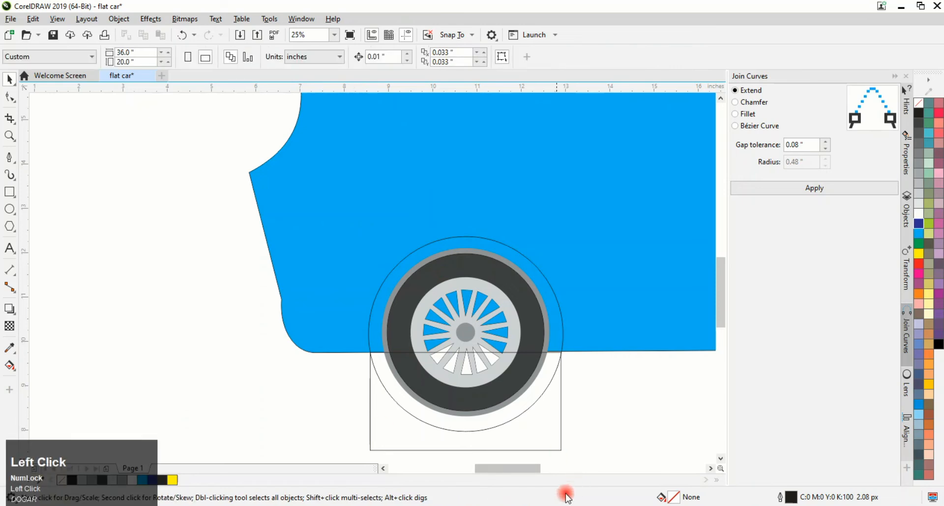
pyautogui.click(344, 56)
pyautogui.click(352, 331)
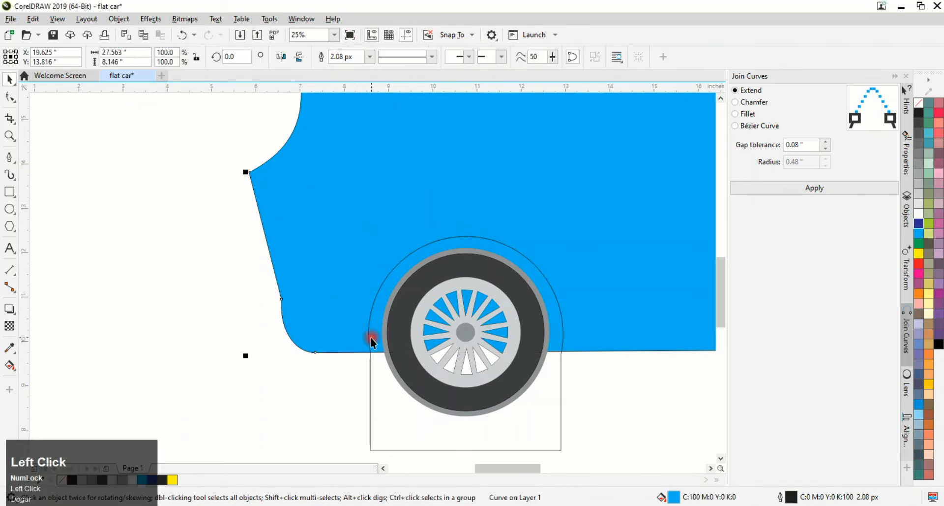
pyautogui.keyDown('shift'); pyautogui.click(369, 323); pyautogui.keyUp('shift')
pyautogui.click(381, 58)
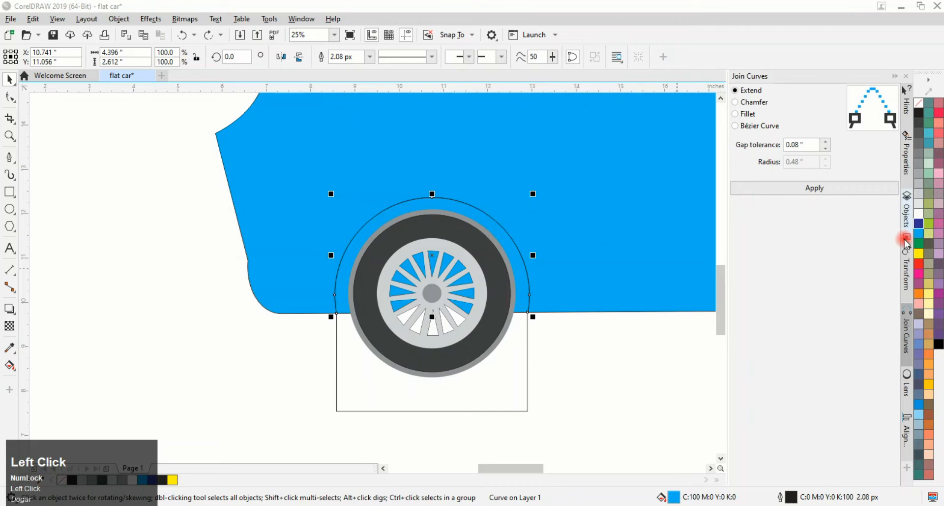
# Fill the wheel arch with dark blue and clear away the trimming rectangle
pyautogui.click(919, 223)
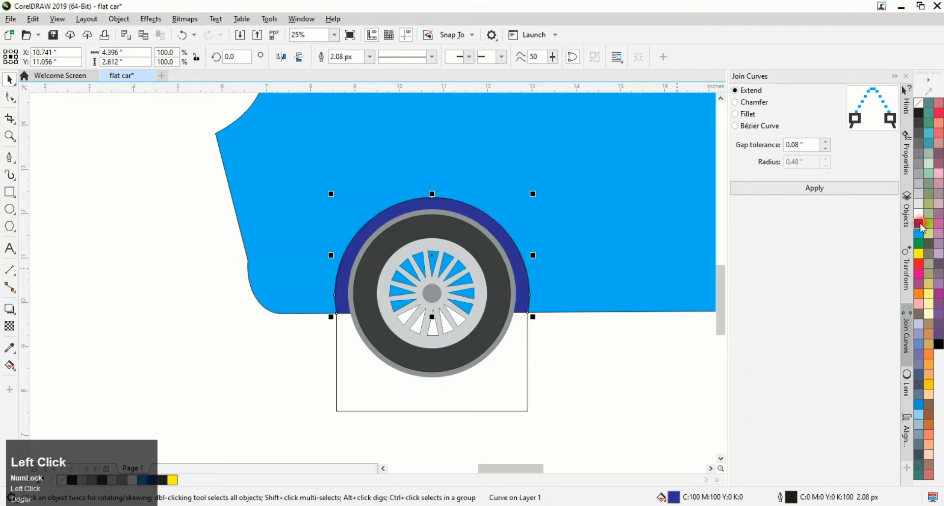
pyautogui.doubleClick(514, 263)
pyautogui.click(8, 78)
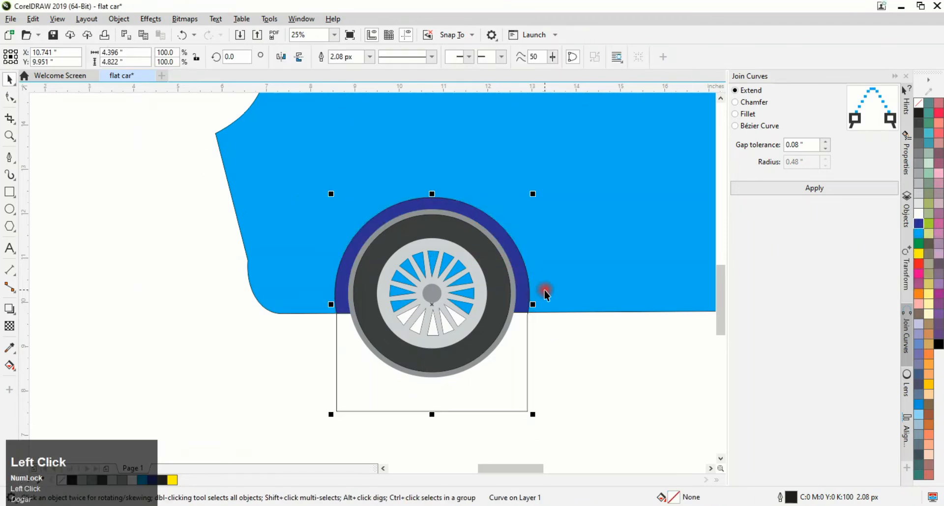
pyautogui.doubleClick(522, 284)
pyautogui.click(13, 79)
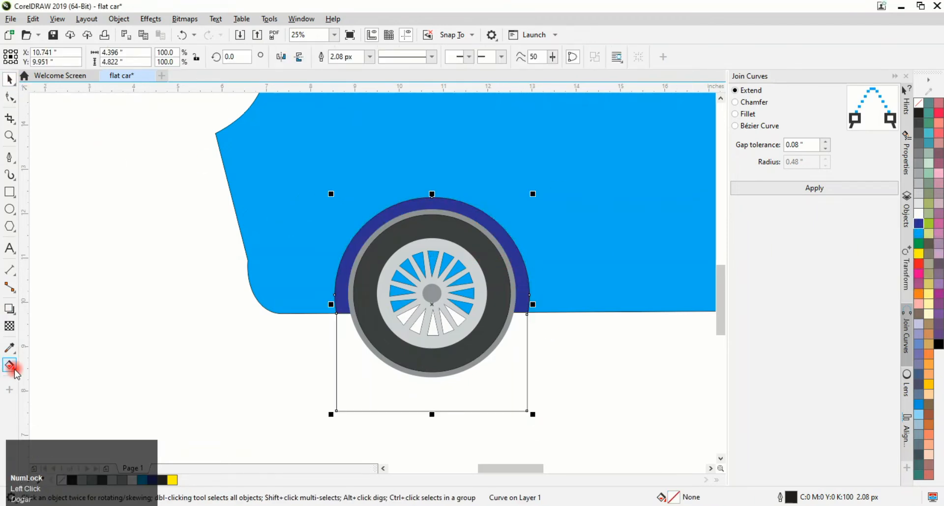
pyautogui.click(670, 496)
pyautogui.click(624, 410)
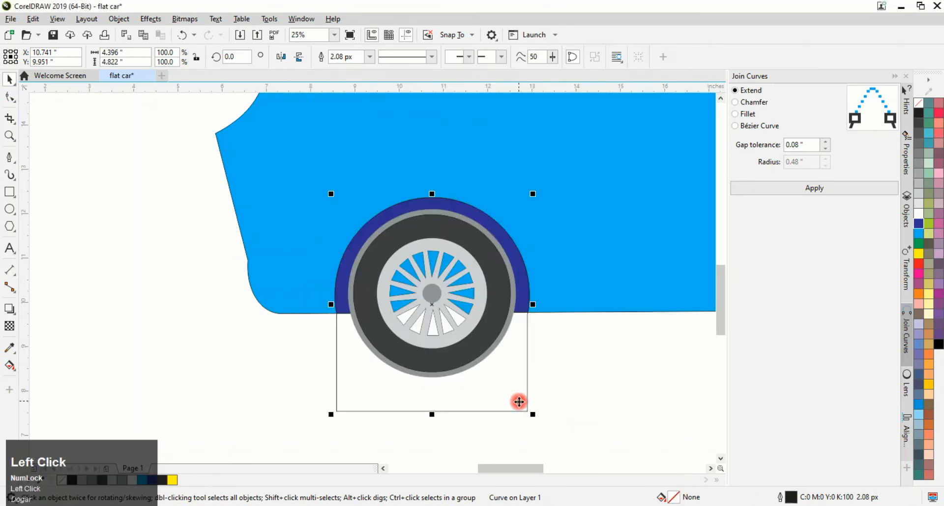
pyautogui.moveTo(491, 411); pyautogui.dragTo(520, 301)
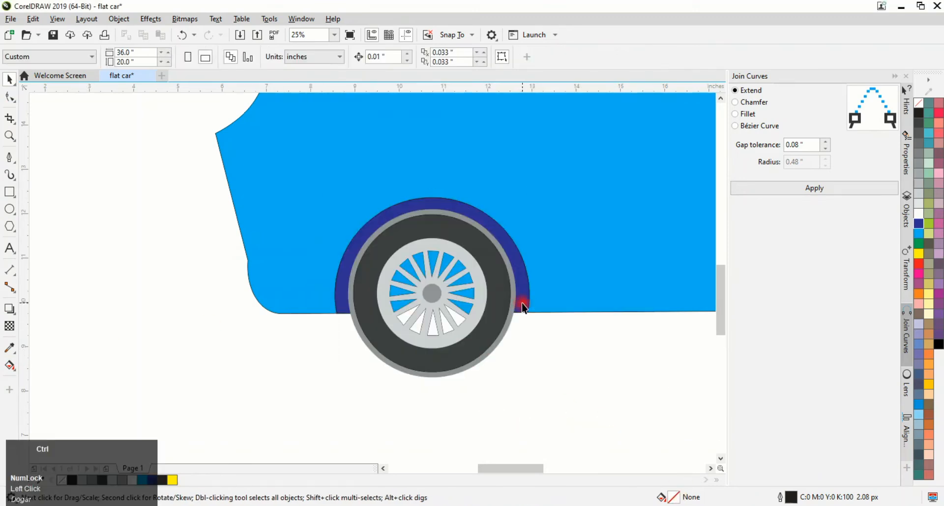
# Undo the last action and move the arch-shaped trimming object off the car
pyautogui.hotkey('ctrl', 'z')
pyautogui.scroll(-2, 532, 317)
pyautogui.moveTo(493, 358); pyautogui.dragTo(310, 377)
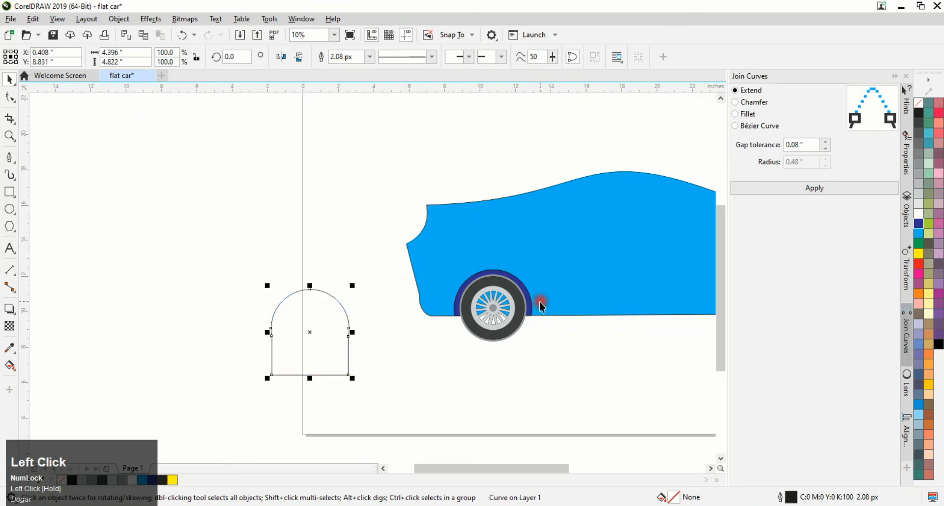
# Change the left wheel arch's uniform fill to a darker blue, #383F87
pyautogui.click(530, 301)
pyautogui.click(674, 497)
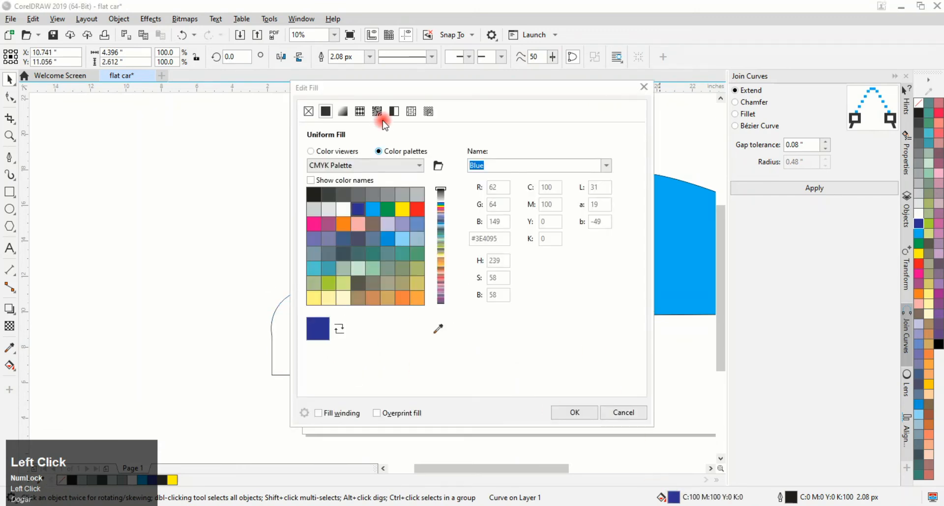
pyautogui.click(338, 111)
pyautogui.moveTo(433, 90); pyautogui.dragTo(163, 69)
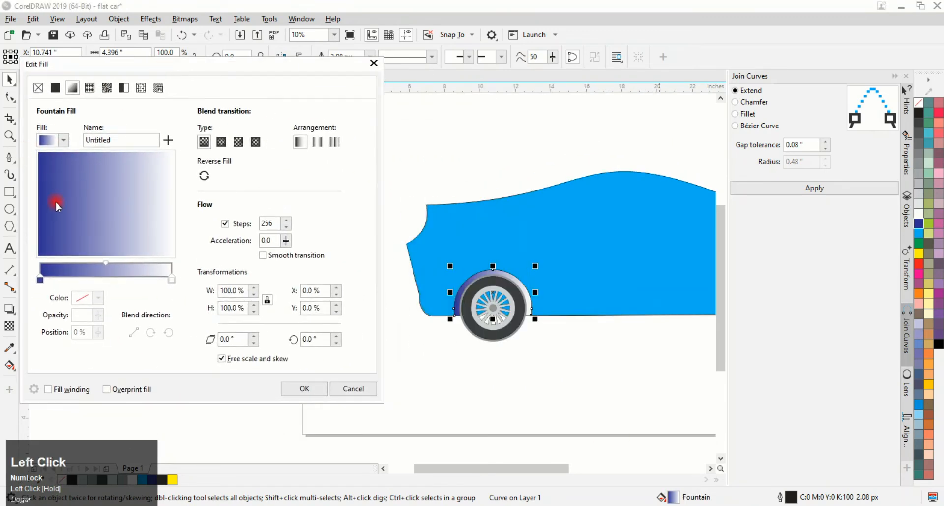
pyautogui.moveTo(57, 205); pyautogui.dragTo(89, 191)
pyautogui.click(55, 87)
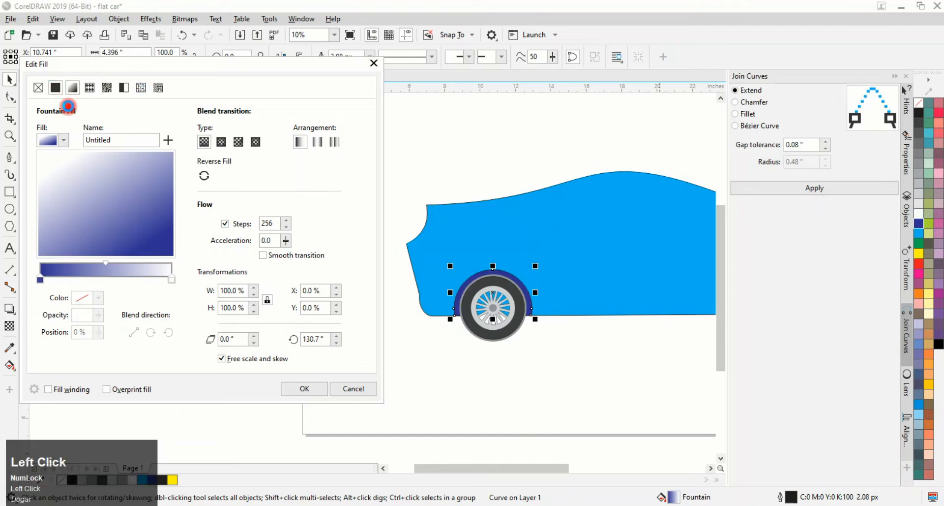
pyautogui.click(88, 129)
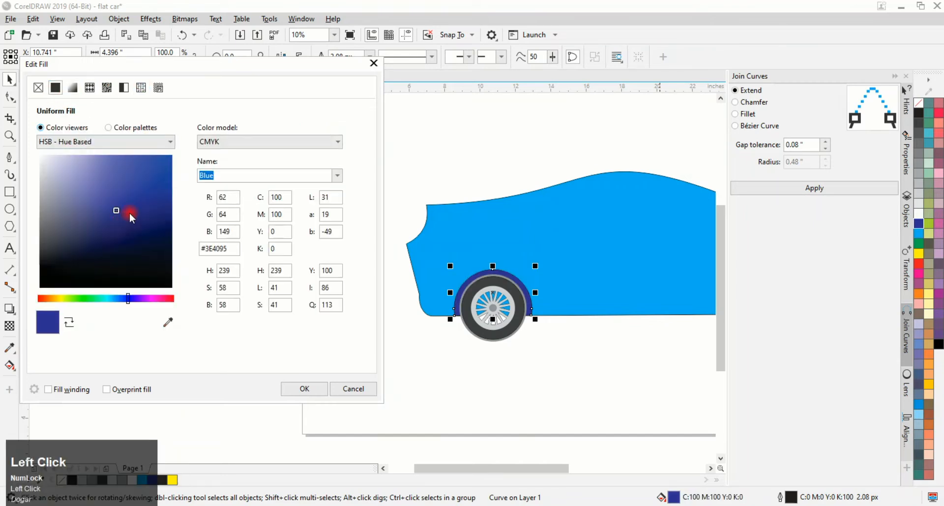
pyautogui.moveTo(148, 190)
pyautogui.mouseDown()
pyautogui.moveTo(99, 195)
pyautogui.moveTo(149, 230)
pyautogui.mouseUp()
pyautogui.click(162, 206)
pyautogui.click(304, 387)
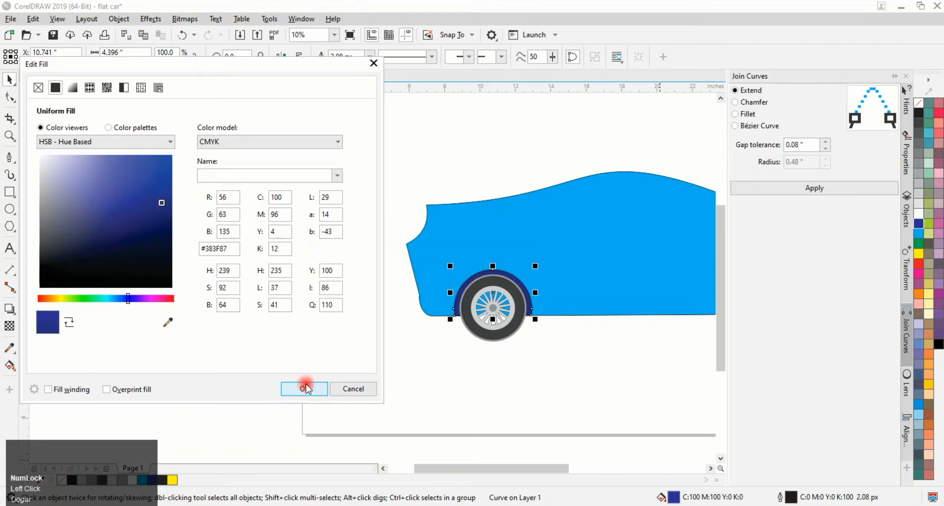
# Fill the right wheel arch with the same dark blue
pyautogui.scroll(-2, 572, 340)
pyautogui.scroll(2, 572, 340)
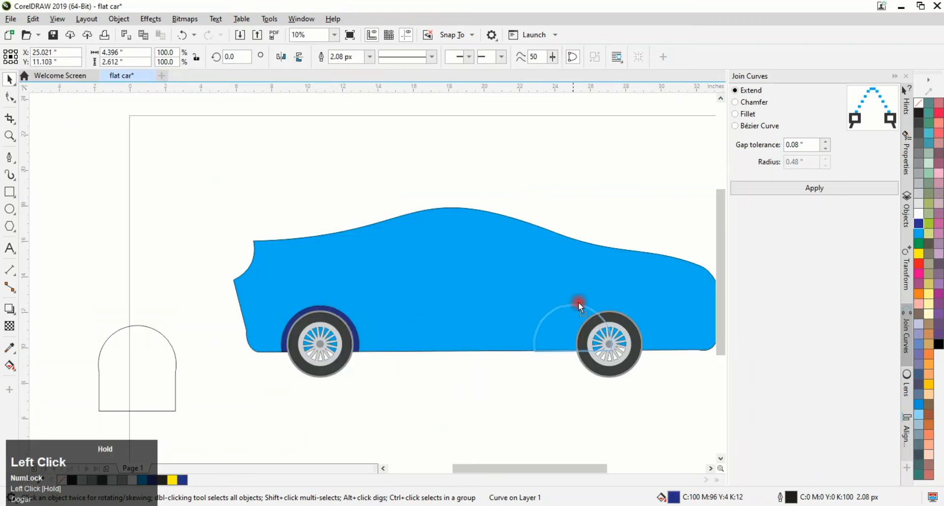
pyautogui.click(608, 310)
pyautogui.scroll(4, 607, 303)
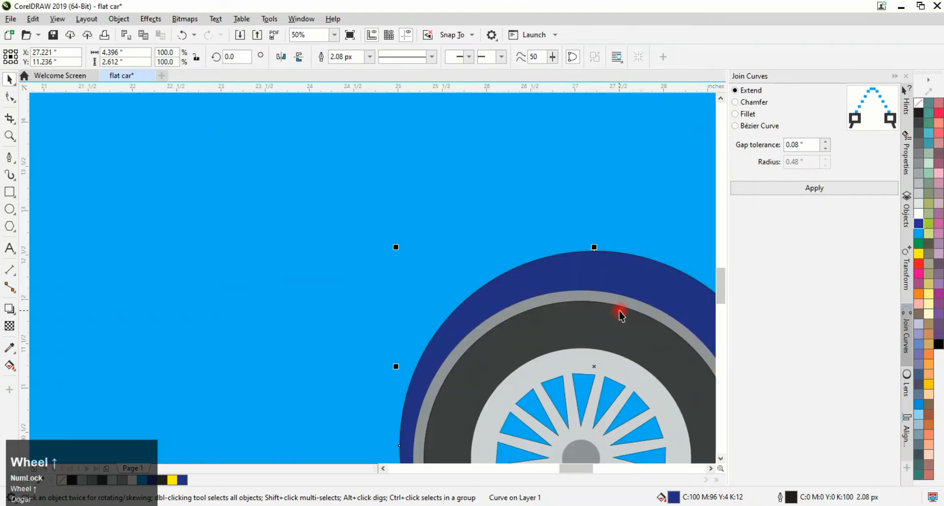
pyautogui.click(608, 287)
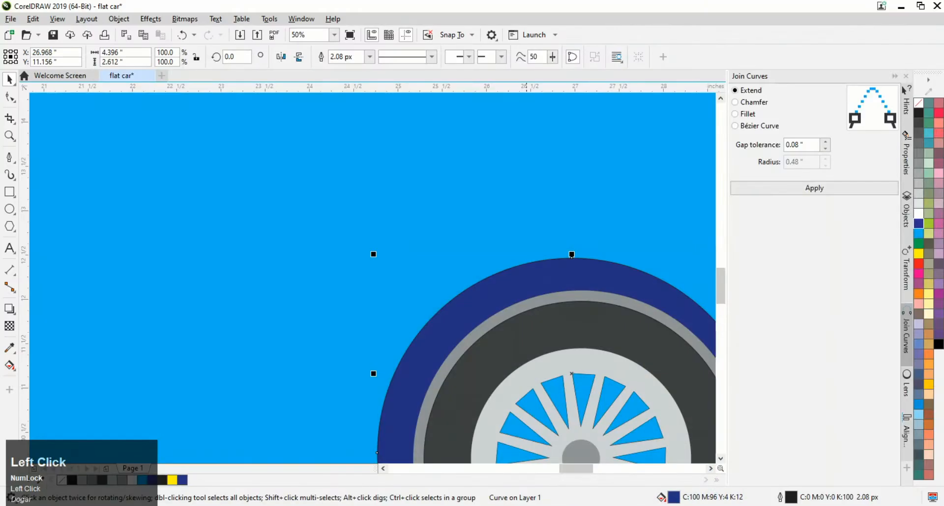
pyautogui.scroll(-4, 392, 375)
# Draw a closed polygon with the pen tool covering the car body below a beltline under the roof
pyautogui.click(9, 158)
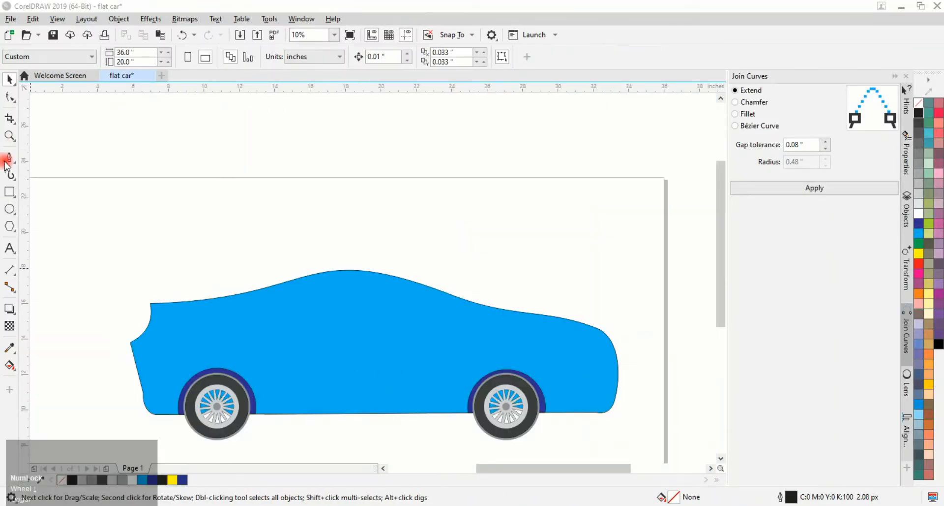
pyautogui.click(150, 306)
pyautogui.hotkey('ctrl', 'z')
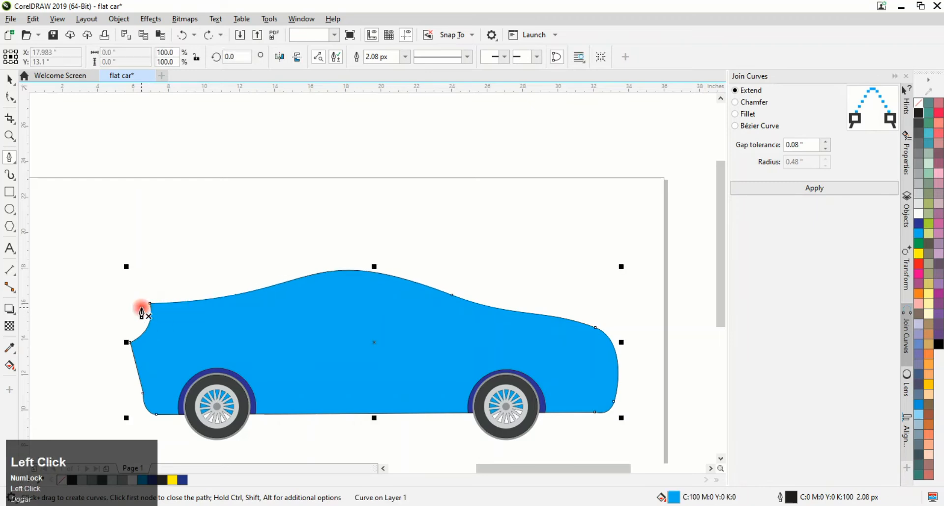
pyautogui.click(141, 307)
pyautogui.click(287, 328)
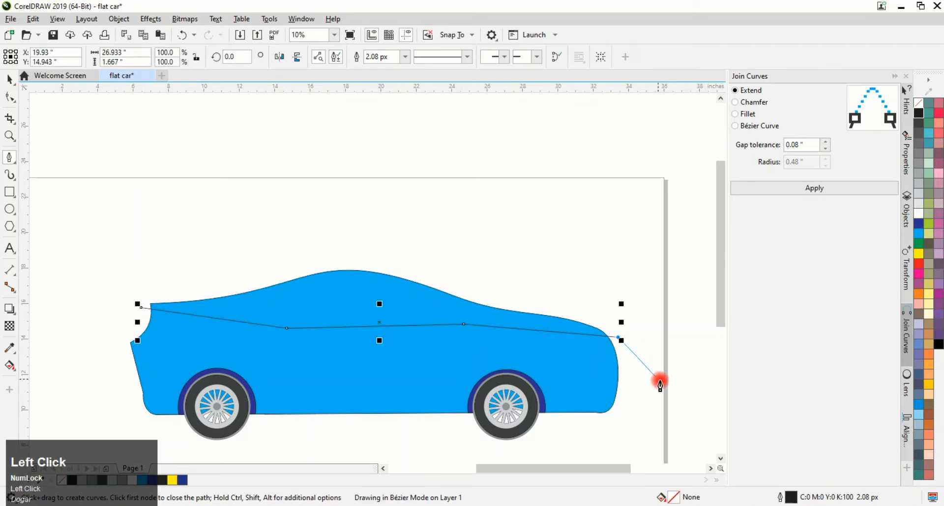
pyautogui.scroll(2, 641, 449)
pyautogui.scroll(-5, 629, 451)
pyautogui.click(633, 355)
pyautogui.click(346, 356)
pyautogui.click(75, 319)
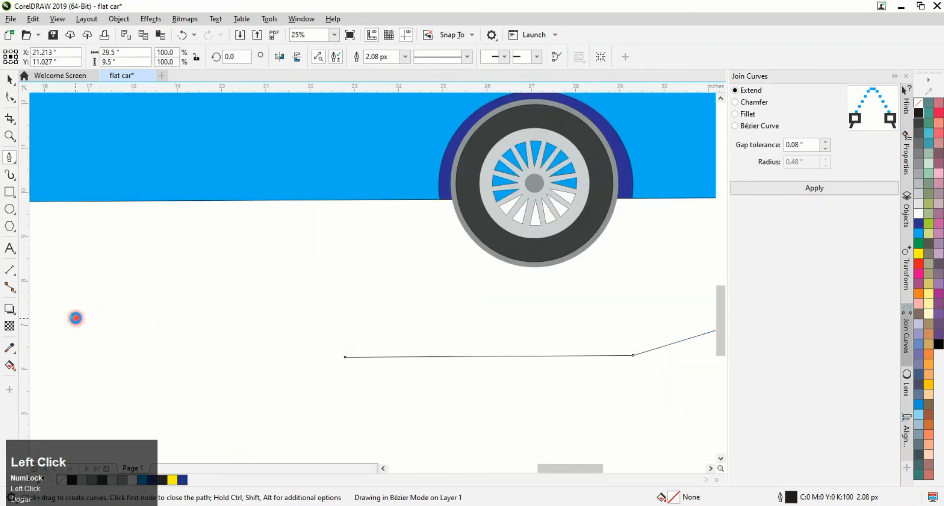
pyautogui.scroll(-1, 76, 318)
pyautogui.click(383, 468)
pyautogui.click(206, 341)
pyautogui.click(164, 233)
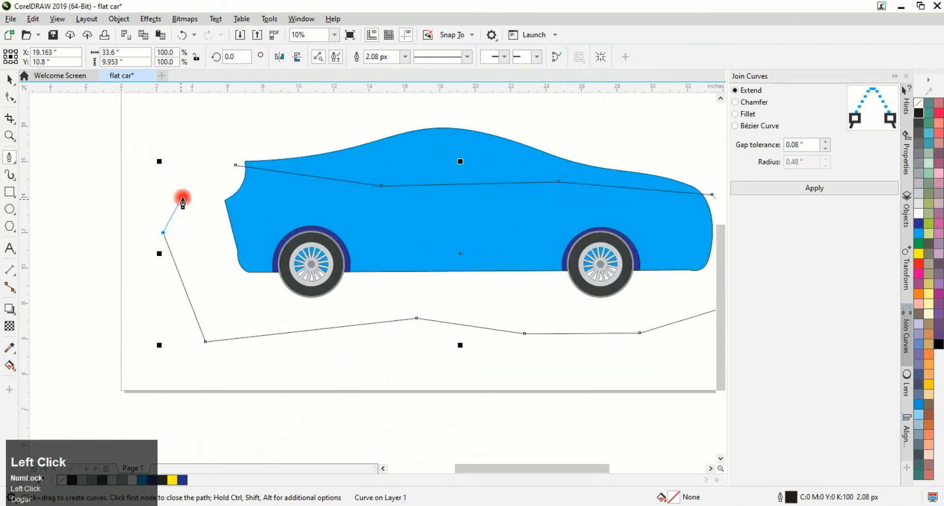
pyautogui.click(235, 165)
# Split the car body with the polygon into an upper roof section and a lower body section
pyautogui.click(10, 78)
pyautogui.click(344, 221)
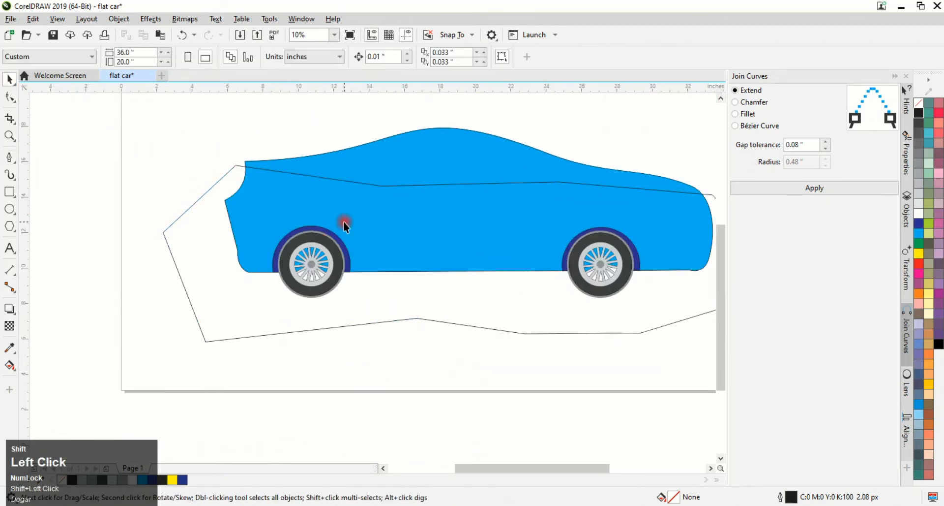
pyautogui.click(394, 167)
pyautogui.click(398, 185)
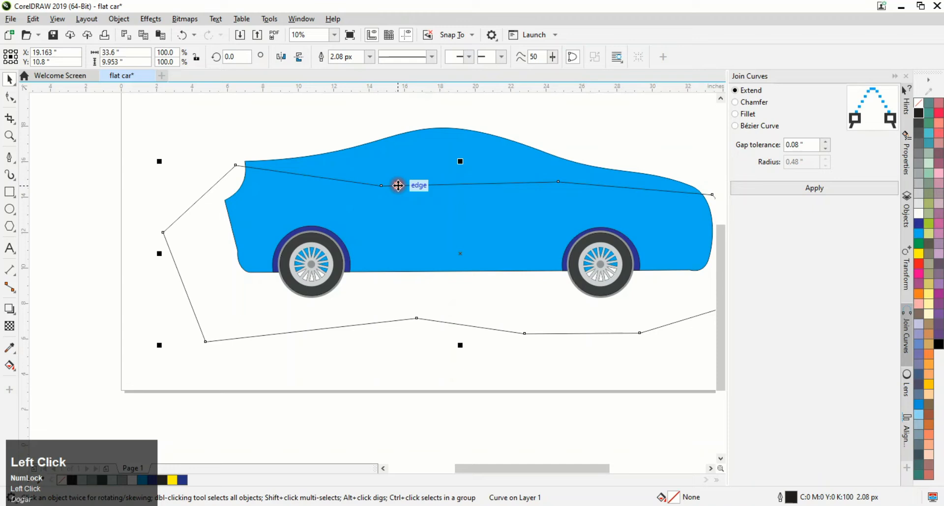
pyautogui.keyDown('shift'); pyautogui.click(389, 155); pyautogui.keyUp('shift')
pyautogui.click(339, 56)
pyautogui.hotkey('ctrl', 'z')
pyautogui.click(363, 56)
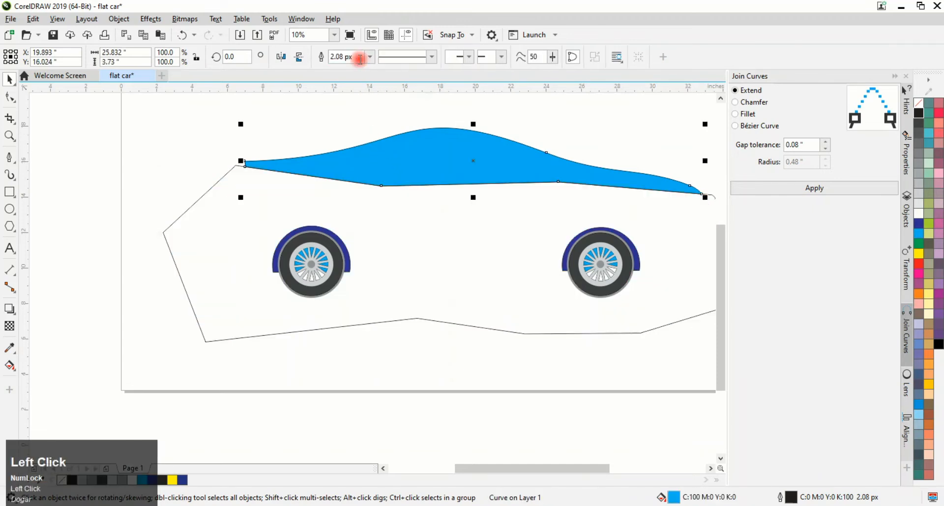
pyautogui.hotkey('ctrl', 'z')
pyautogui.click(380, 56)
# Try turquoise and mint green palette fills on the lower body section
pyautogui.click(647, 217)
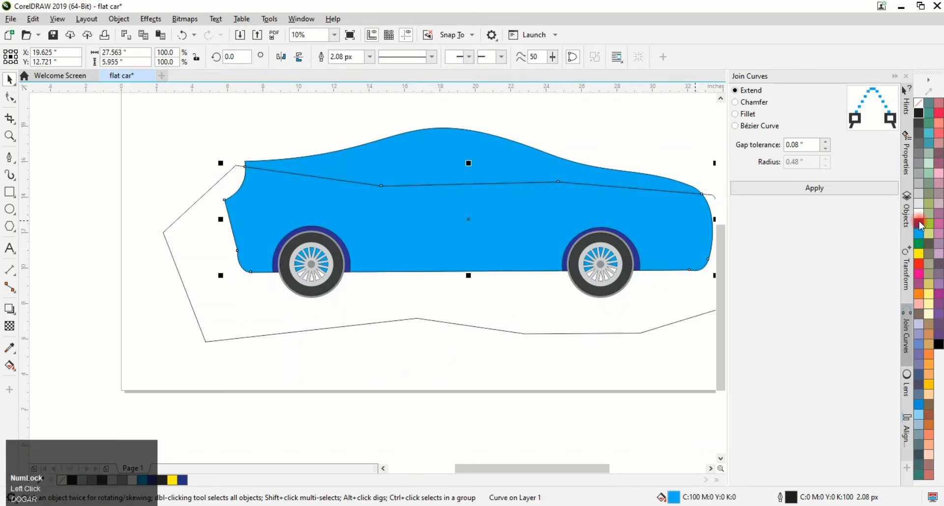
pyautogui.click(929, 141)
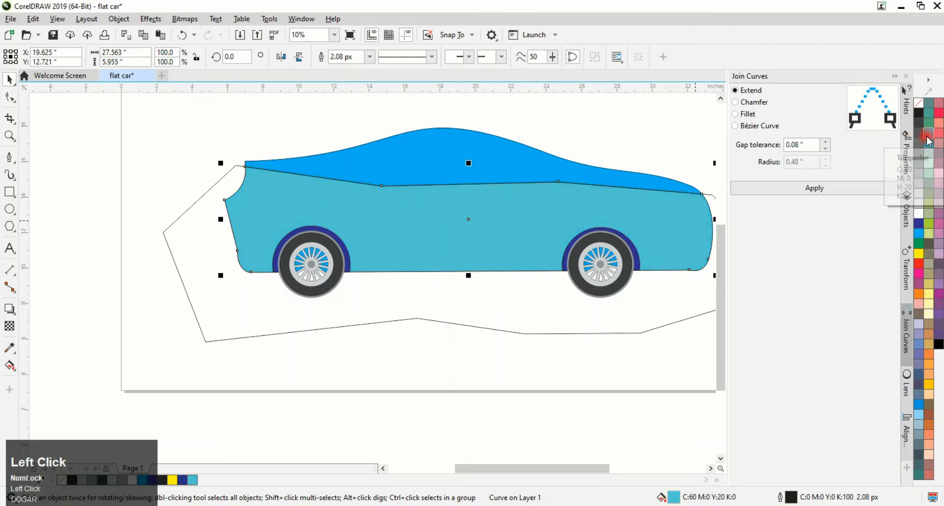
pyautogui.click(935, 188)
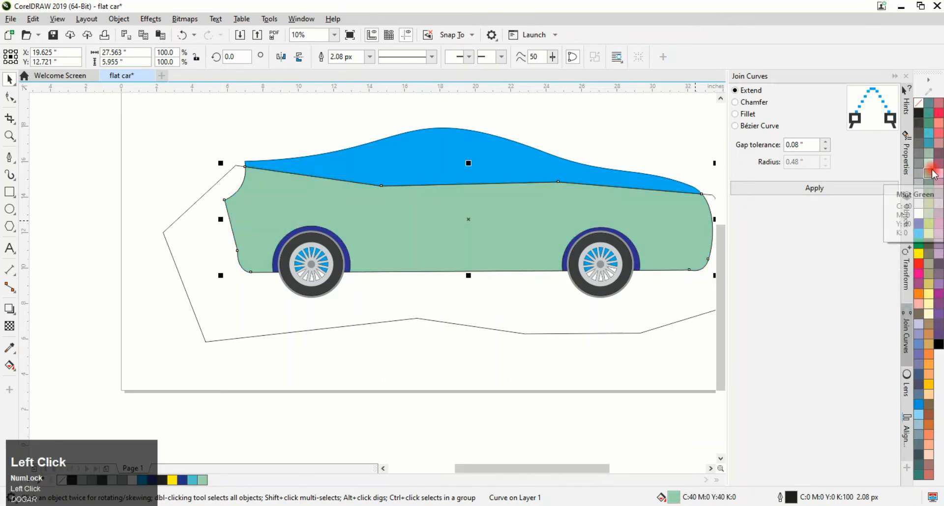
pyautogui.click(929, 152)
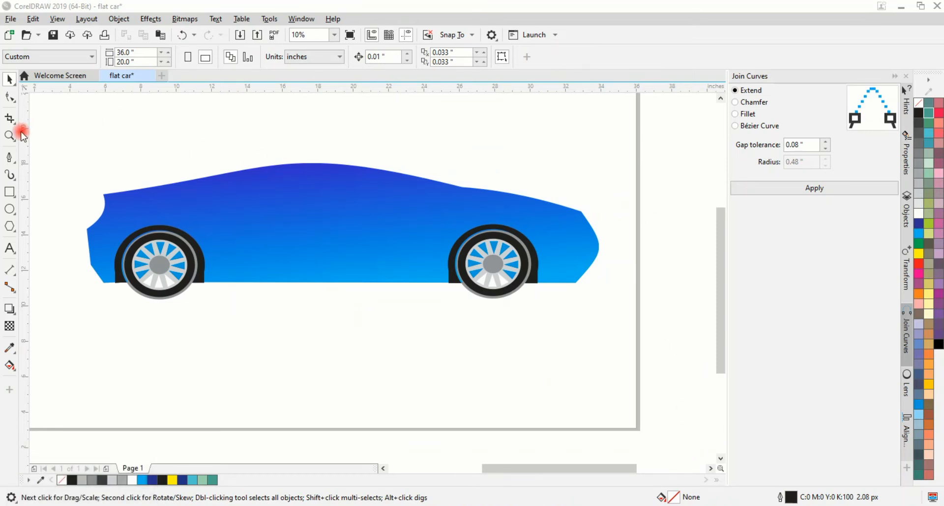
# Draw a curved side window shape along the roofline with the pen tool
pyautogui.click(10, 160)
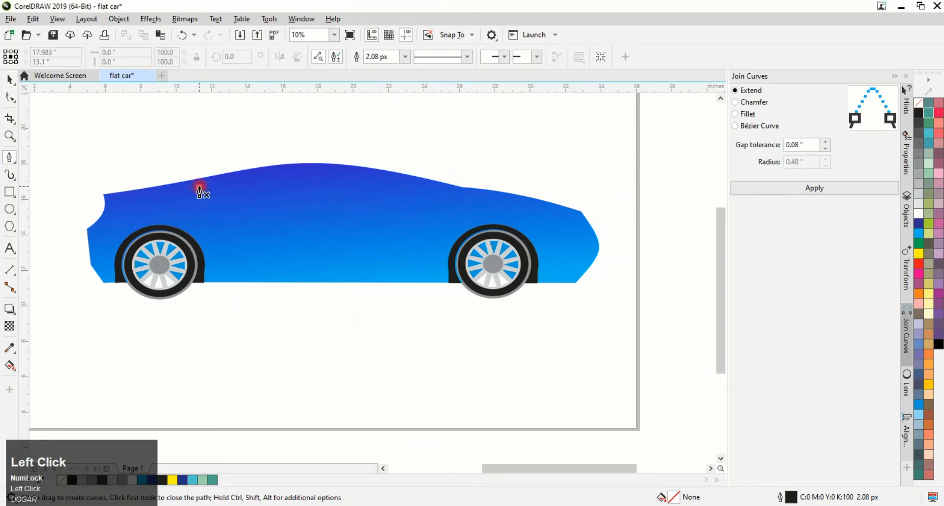
pyautogui.click(199, 186)
pyautogui.moveTo(452, 194); pyautogui.dragTo(583, 244)
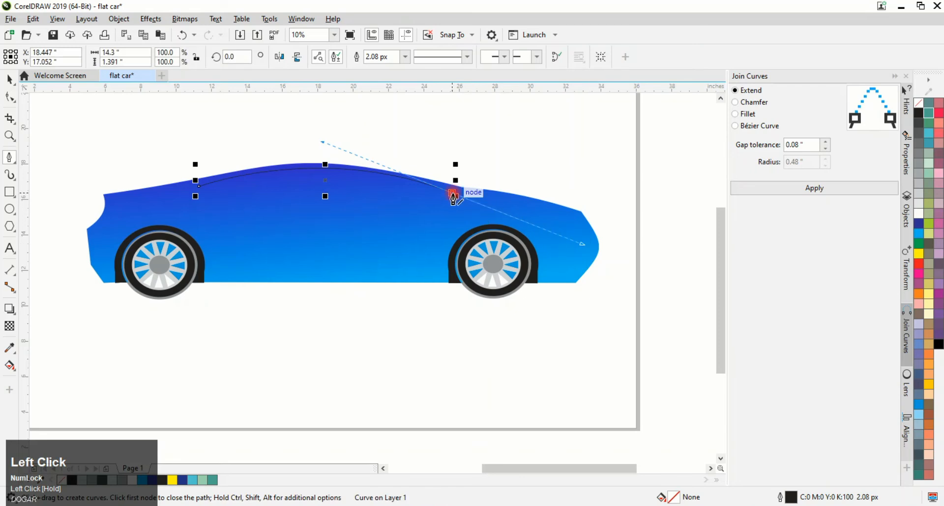
pyautogui.click(453, 195)
pyautogui.click(197, 177)
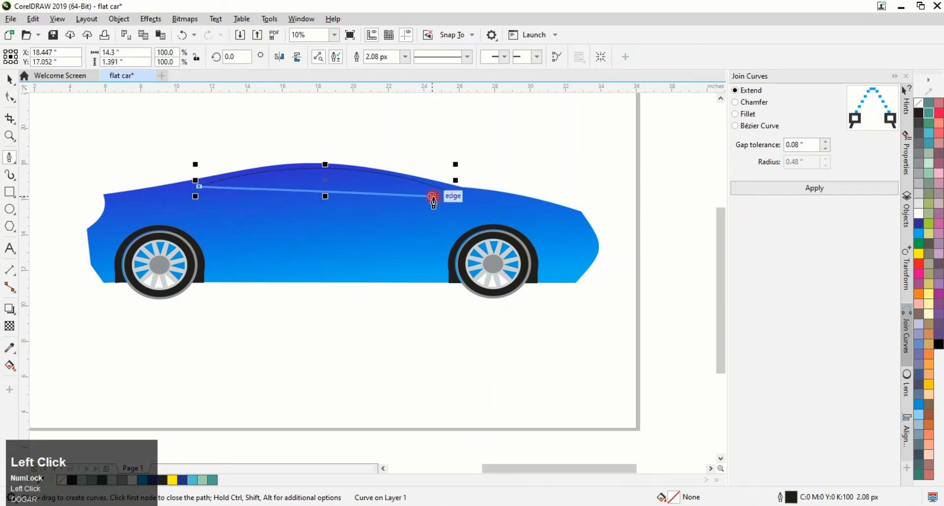
pyautogui.moveTo(453, 194); pyautogui.dragTo(340, 206)
pyautogui.click(326, 168)
pyautogui.hotkey('ctrl', 'z')
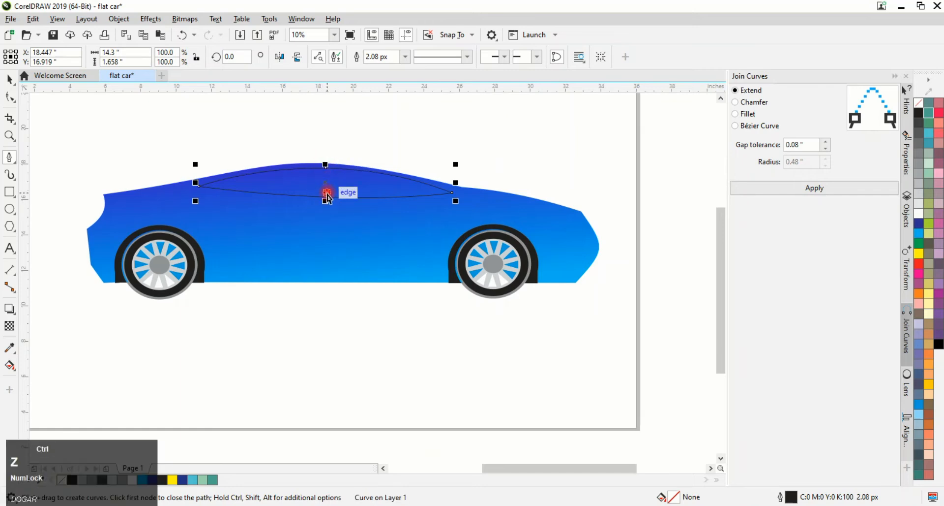
pyautogui.click(4, 80)
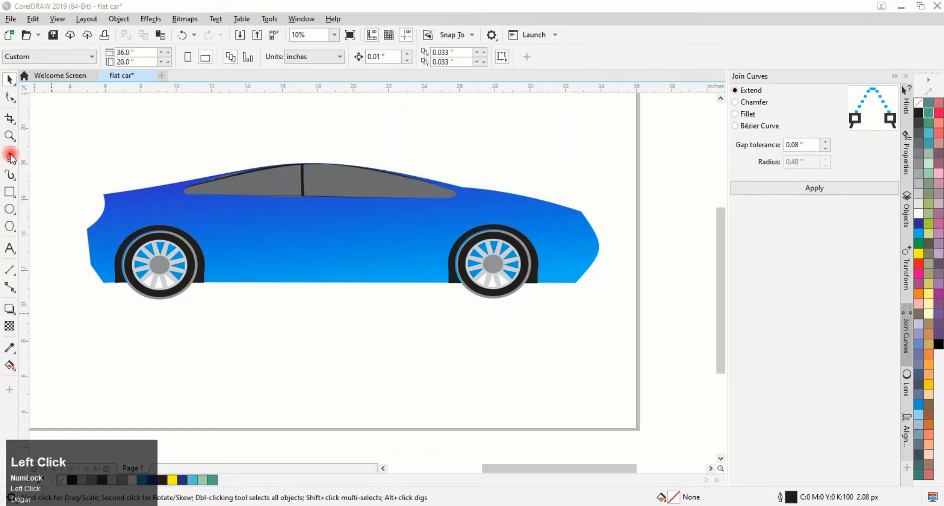
# Draw the front door seam line from below the window down toward the front wheel arch
pyautogui.click(10, 156)
pyautogui.click(185, 202)
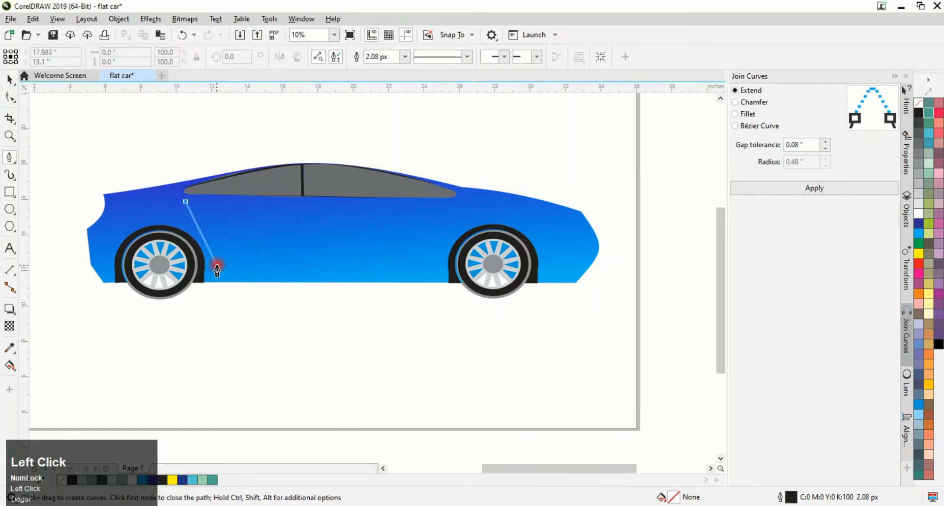
pyautogui.click(205, 243)
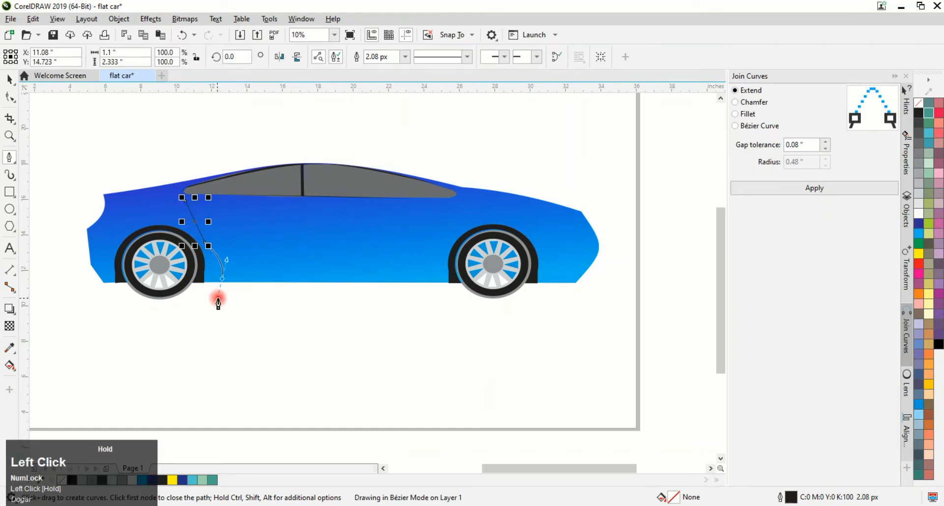
pyautogui.moveTo(218, 297); pyautogui.dragTo(221, 299)
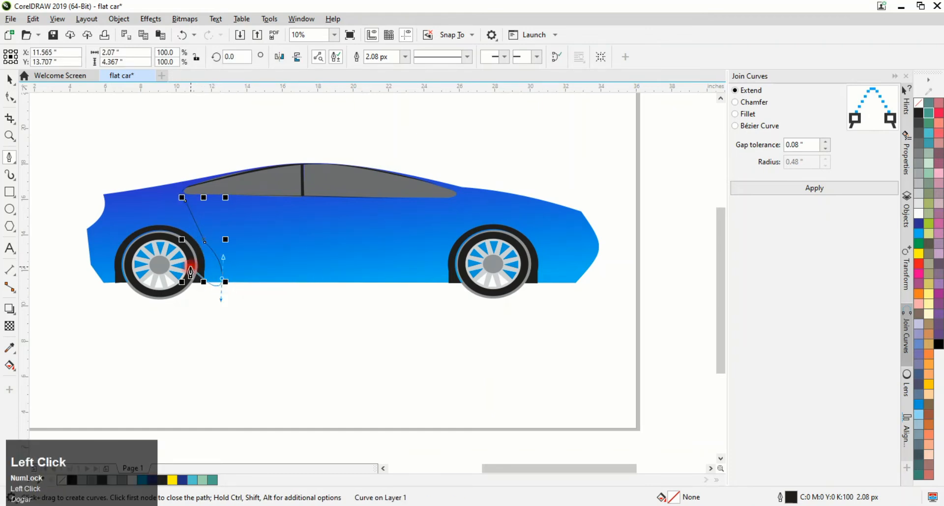
pyautogui.hotkey('ctrl', 'z')
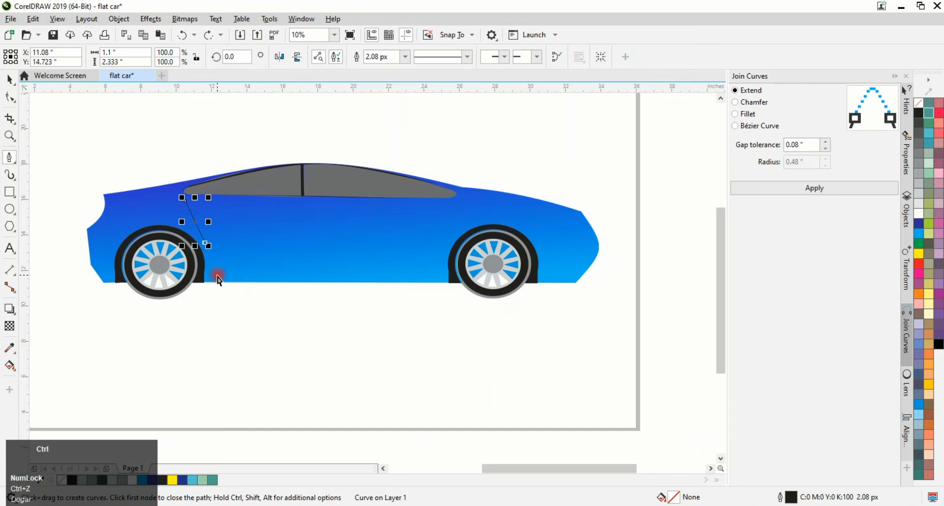
pyautogui.hotkey('ctrl', 'z')
pyautogui.click(199, 253)
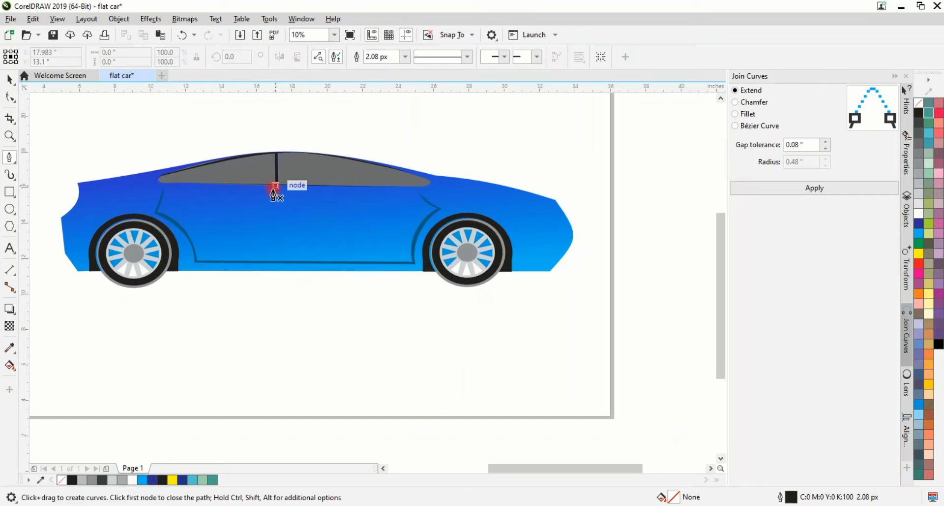
pyautogui.click(275, 194)
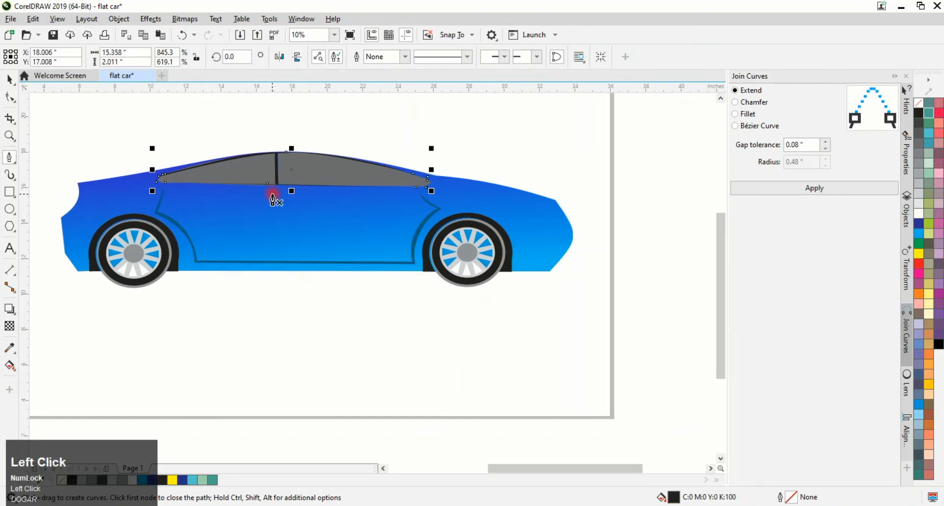
# Draw the rear door's angled seam line from the window base down the side of the body
pyautogui.click(287, 258)
pyautogui.scroll(4, 289, 227)
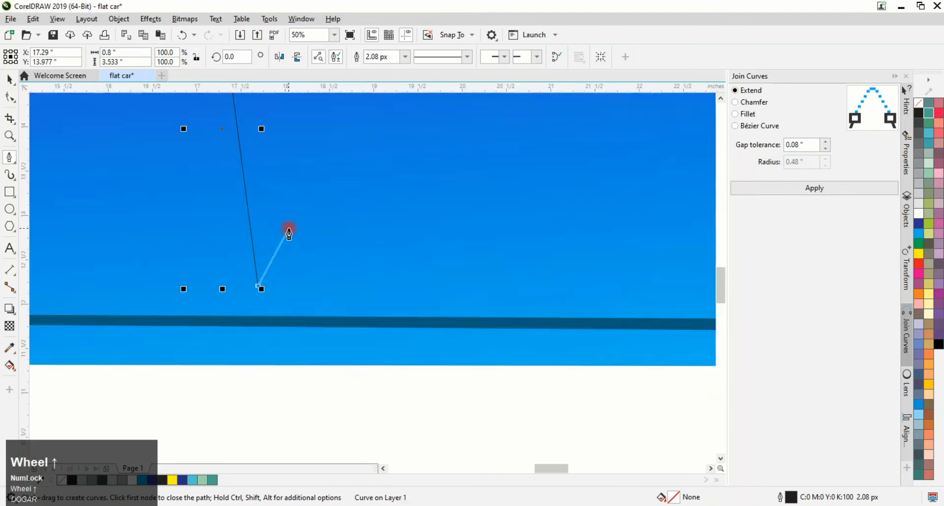
pyautogui.scroll(-5, 268, 189)
pyautogui.scroll(3, 258, 190)
pyautogui.click(257, 190)
pyautogui.click(229, 181)
pyautogui.scroll(-4, 228, 186)
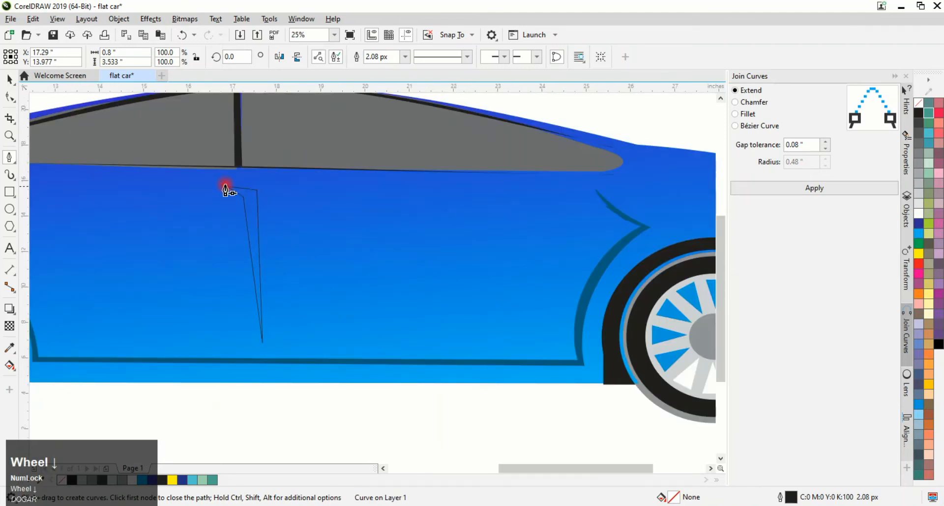
pyautogui.click(14, 83)
pyautogui.click(29, 79)
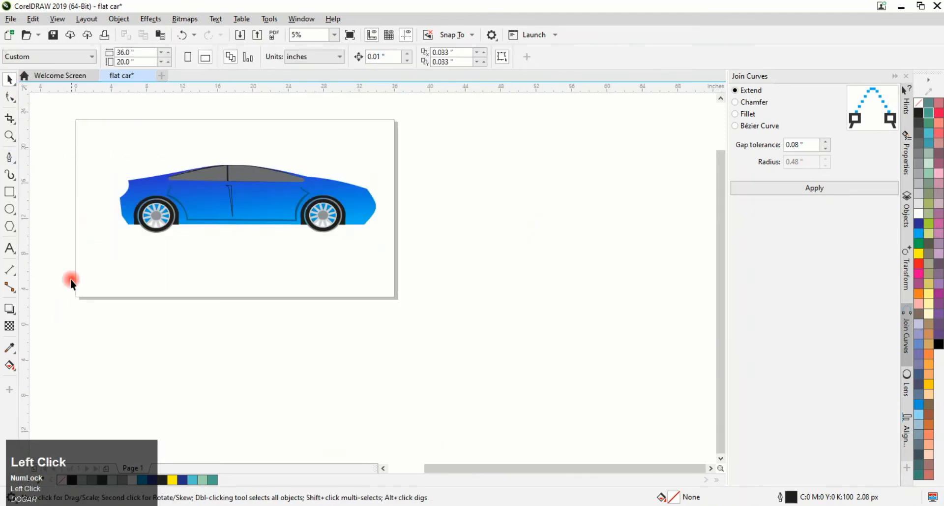
pyautogui.click(9, 347)
pyautogui.scroll(5, 169, 200)
pyautogui.click(205, 301)
pyautogui.scroll(-4, 237, 252)
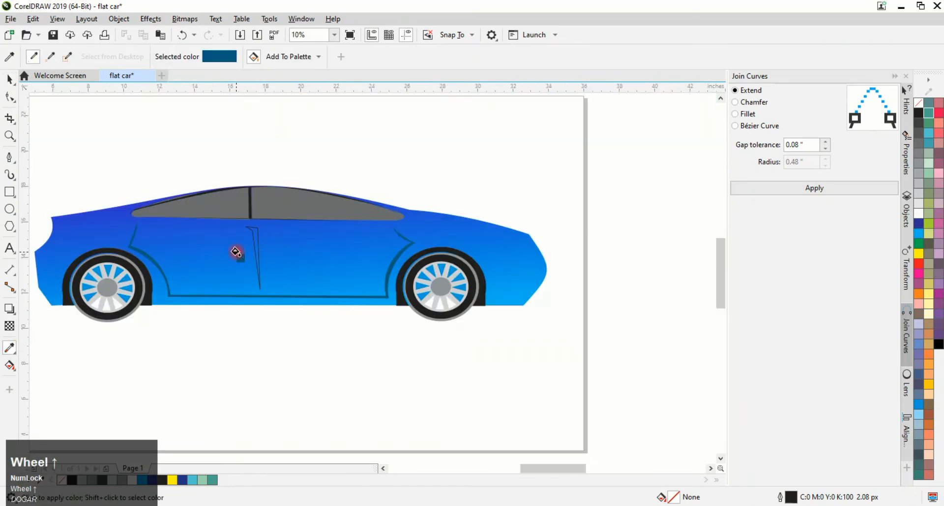
pyautogui.scroll(4, 433, 197)
pyautogui.scroll(-4, 433, 196)
pyautogui.click(913, 123)
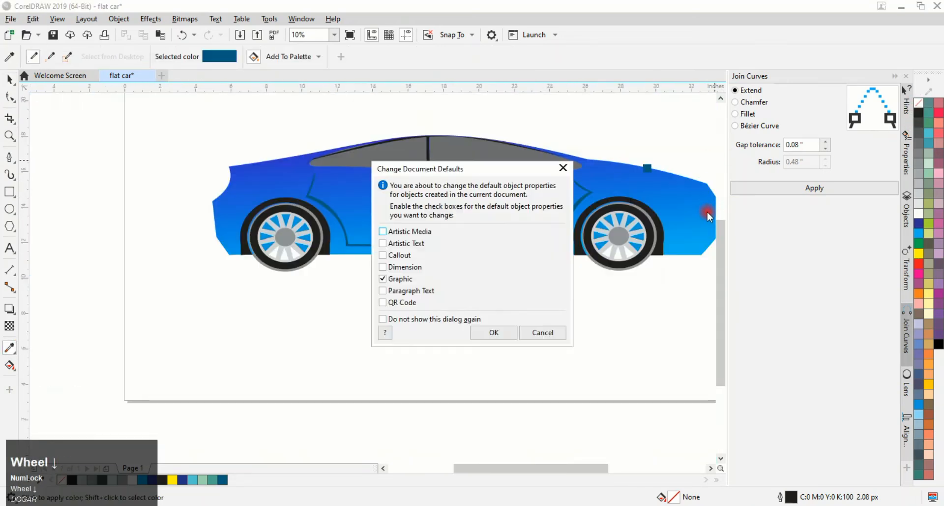
pyautogui.click(533, 330)
pyautogui.click(9, 79)
pyautogui.click(433, 191)
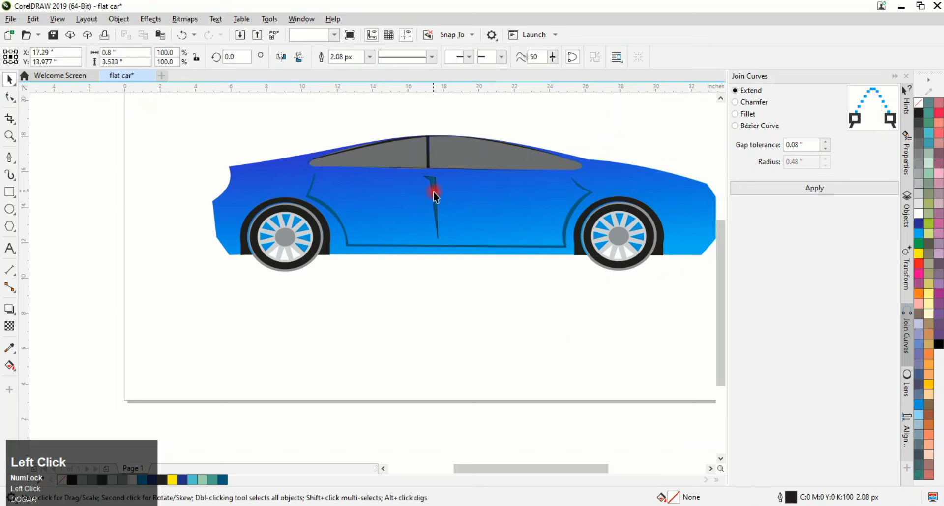
pyautogui.click(566, 300)
pyautogui.scroll(-2, 566, 300)
pyautogui.scroll(3, 566, 366)
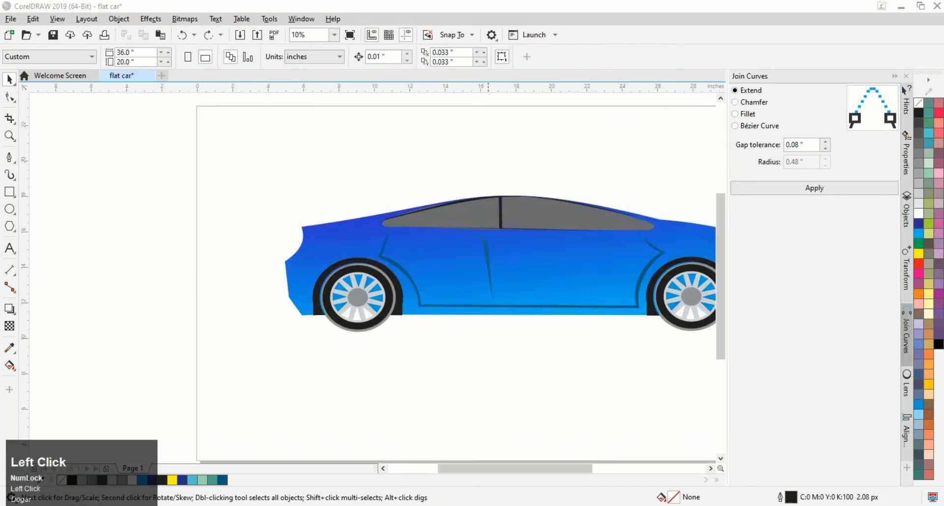
# Draw a small ellipse about 0.63 by 0.19 in on the front door as a handle and fill it light blue
pyautogui.click(9, 207)
pyautogui.scroll(4, 422, 244)
pyautogui.moveTo(439, 195); pyautogui.dragTo(499, 216)
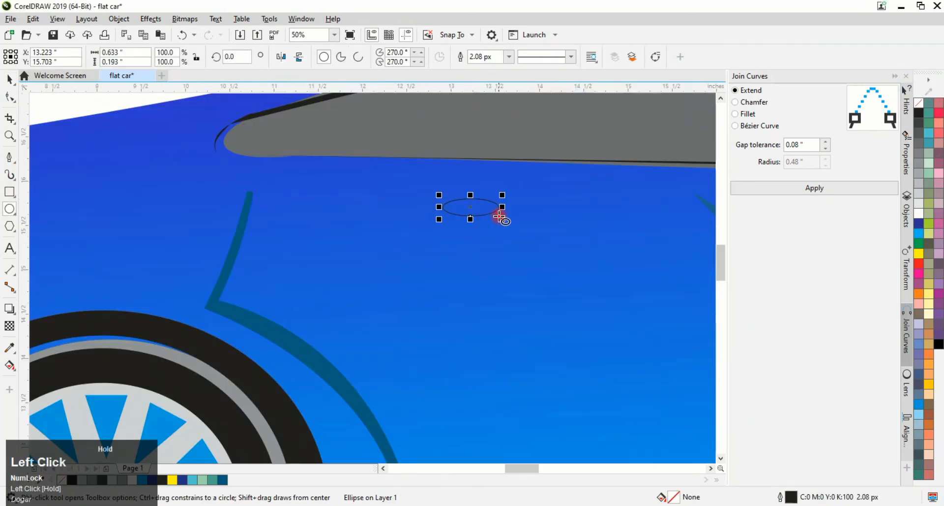
pyautogui.click(919, 233)
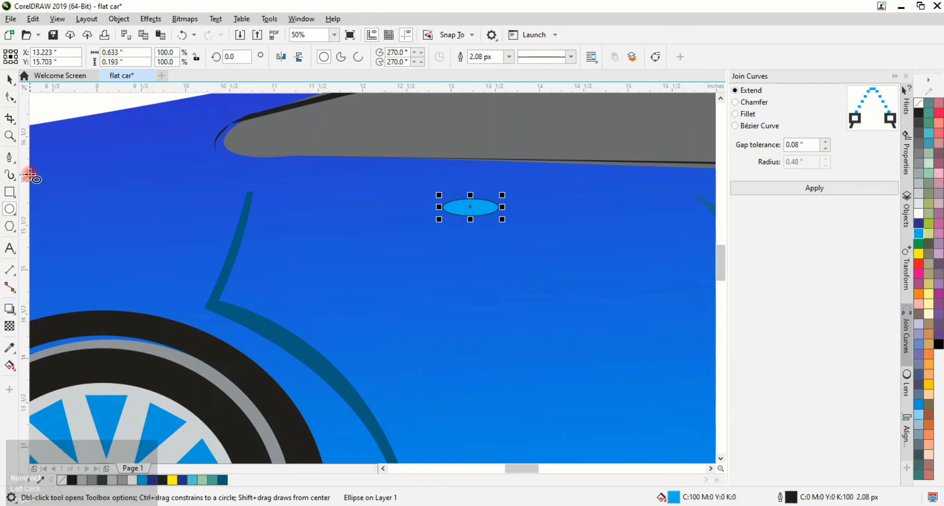
# Fill the handle ellipse with the dark blue seam colour using the eyedropper and remove its outline
pyautogui.click(10, 348)
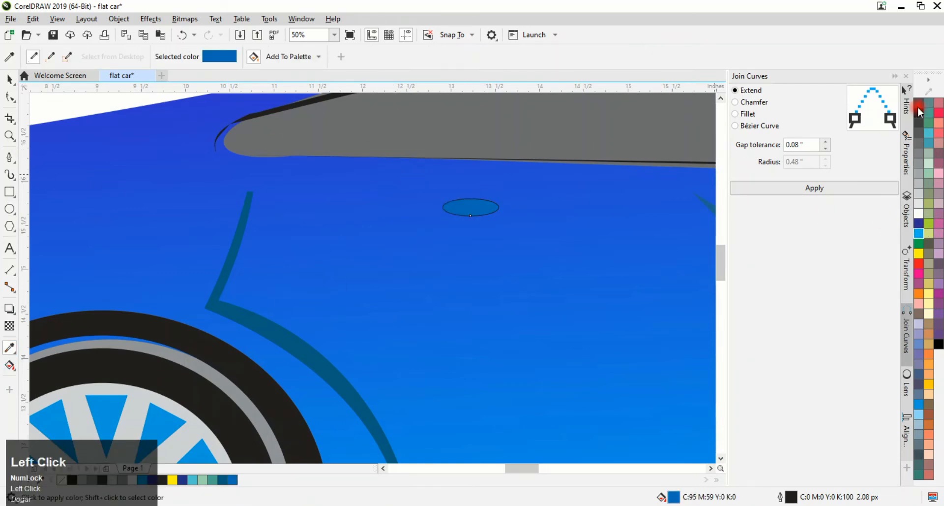
pyautogui.rightClick(917, 105)
# Make a slightly smaller copy of the handle ellipse, about 0.55 by 0.17 in, and fill it 10% light gray
pyautogui.scroll(2, 482, 210)
pyautogui.click(10, 79)
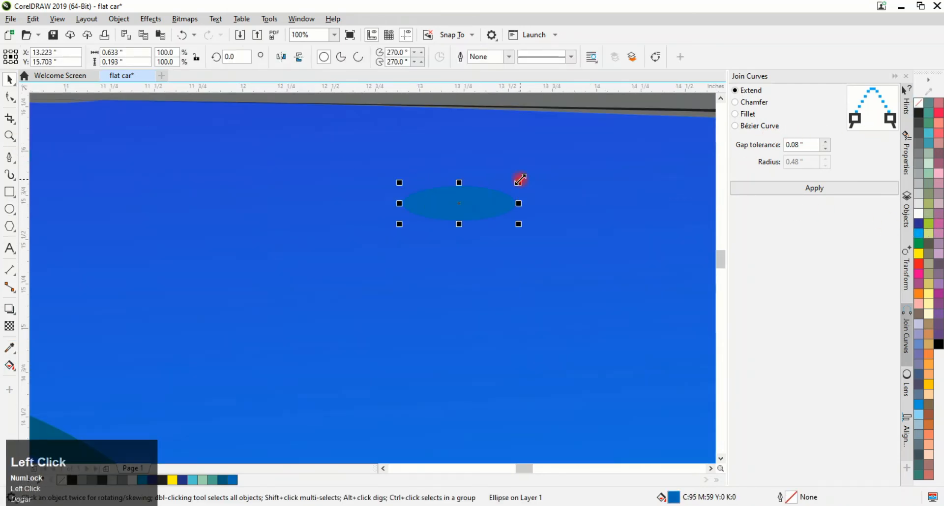
pyautogui.moveTo(521, 182); pyautogui.dragTo(512, 185)
pyautogui.rightClick(512, 185)
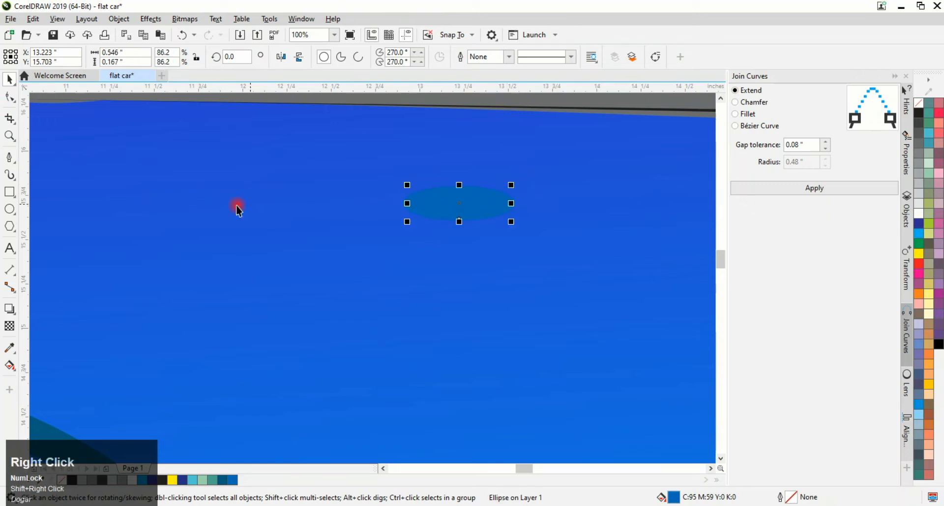
pyautogui.scroll(-4, 703, 225)
pyautogui.click(923, 206)
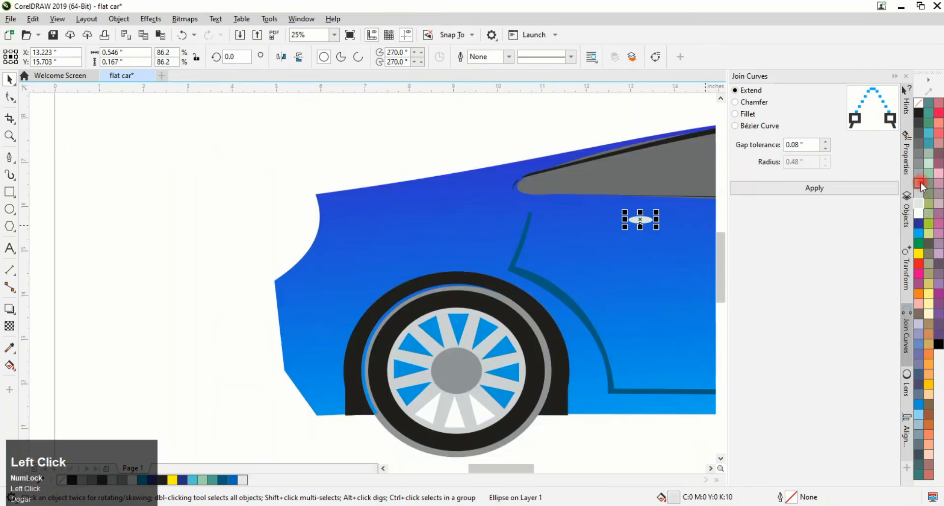
# Select both handle ellipses and move them onto the rear door
pyautogui.click(711, 469)
pyautogui.click(711, 468)
pyautogui.click(89, 152)
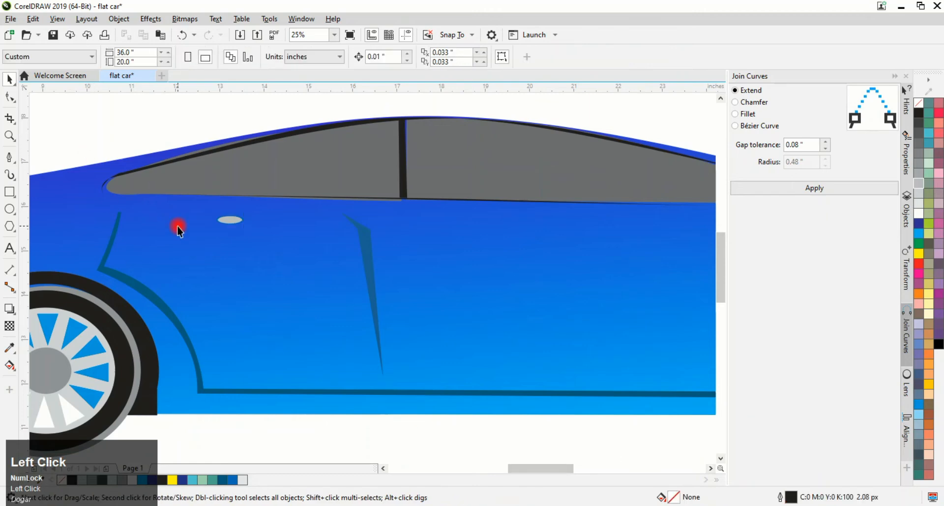
pyautogui.scroll(2, 191, 223)
pyautogui.click(336, 222)
pyautogui.keyDown('shift'); pyautogui.click(316, 213); pyautogui.keyUp('shift')
pyautogui.scroll(-2, 321, 215)
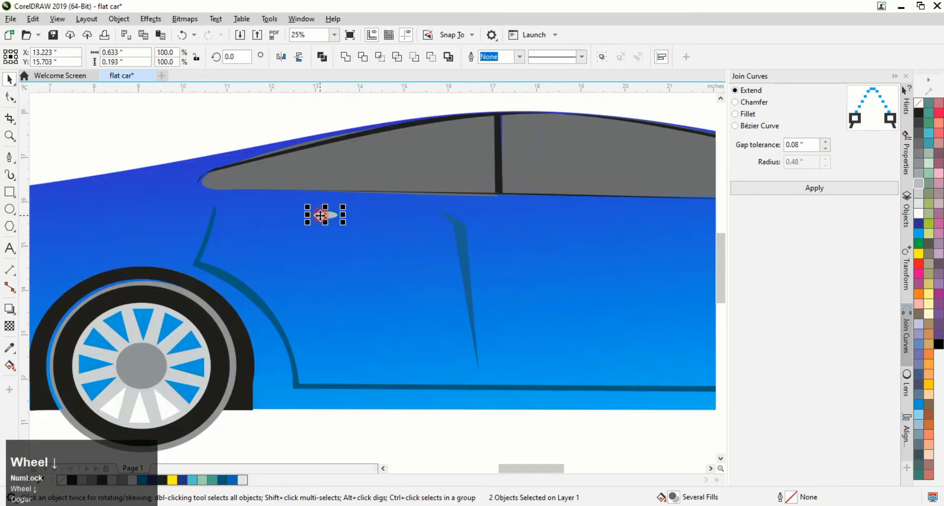
pyautogui.hotkey('ctrl', 'z')
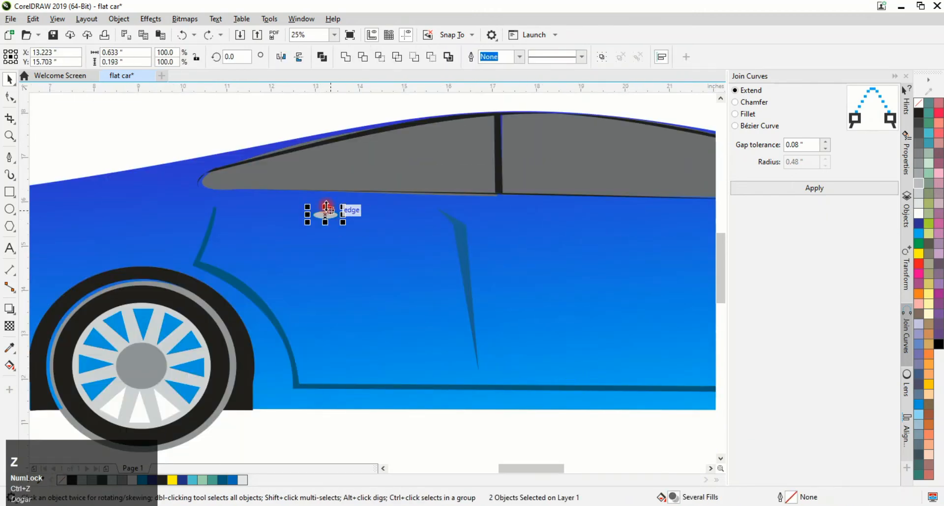
pyautogui.moveTo(326, 215); pyautogui.dragTo(581, 227)
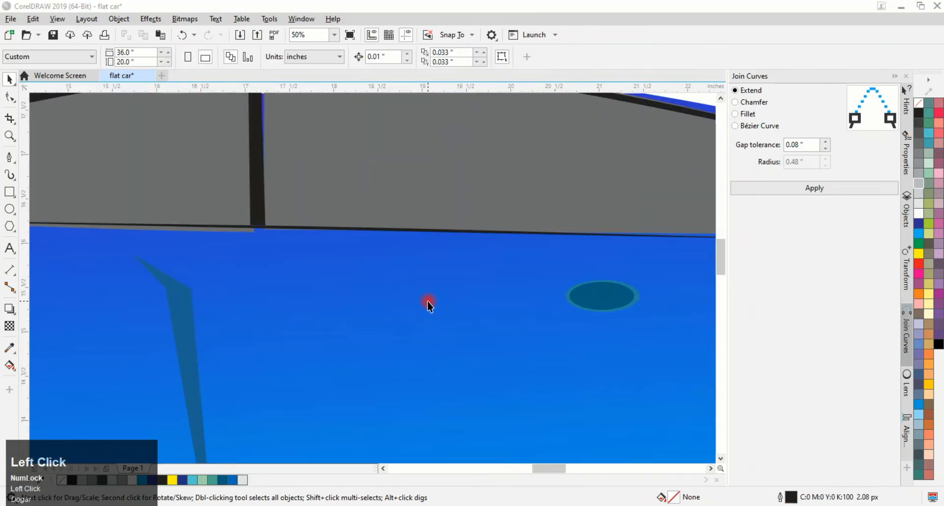
# Draw a thin triangular shape with the pen tool below the front corner of the side window
pyautogui.scroll(-2, 427, 300)
pyautogui.click(10, 158)
pyautogui.scroll(2, 247, 268)
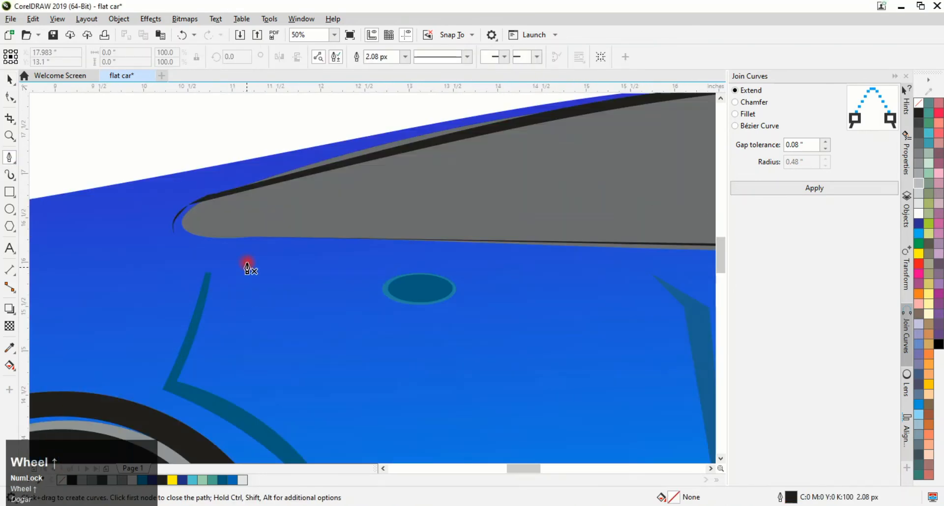
pyautogui.click(257, 303)
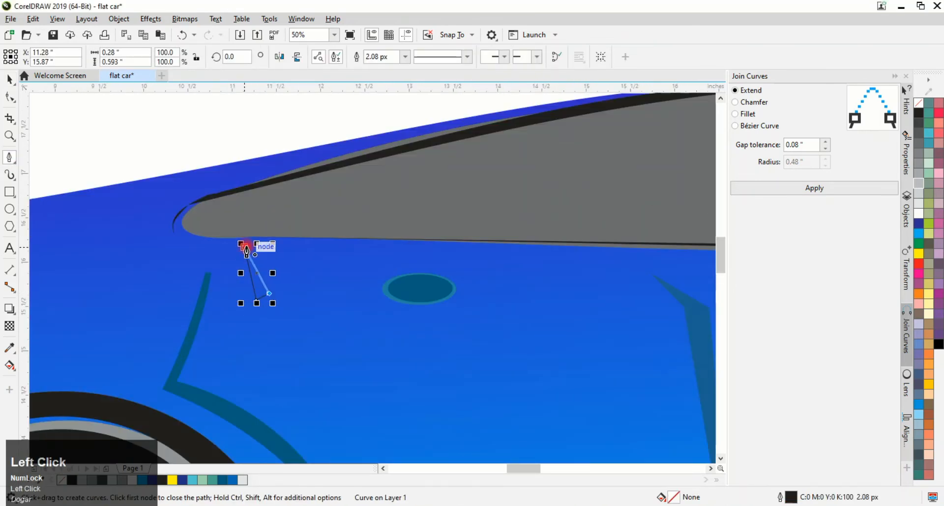
pyautogui.hotkey('ctrl', 'z')
pyautogui.click(265, 295)
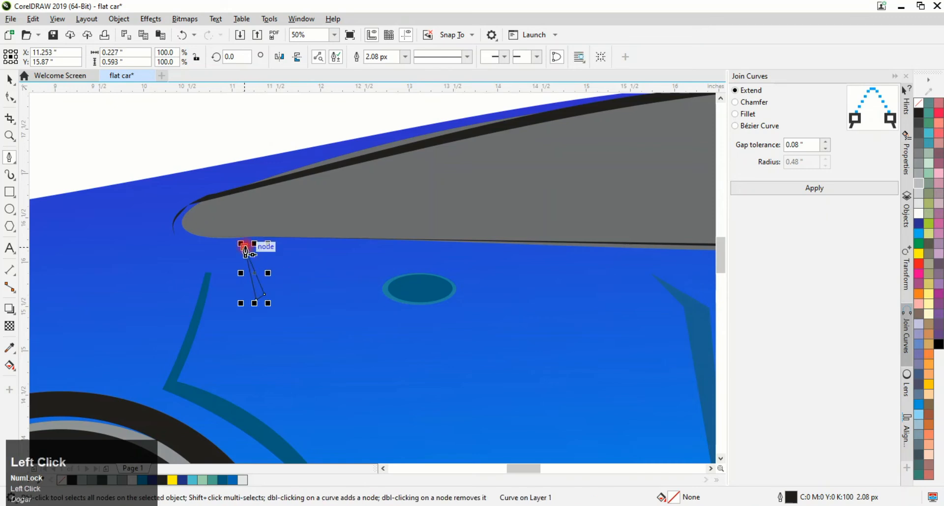
pyautogui.click(245, 249)
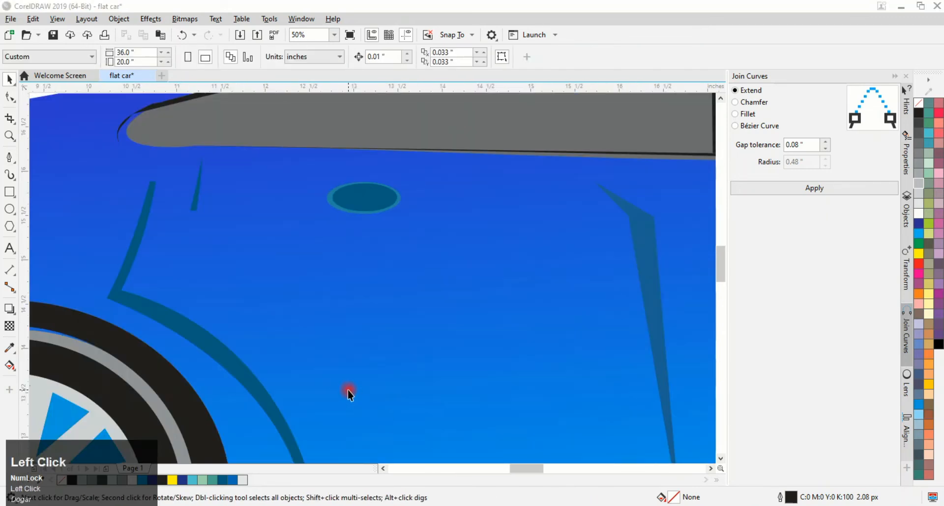
pyautogui.click(347, 388)
pyautogui.scroll(-3, 345, 387)
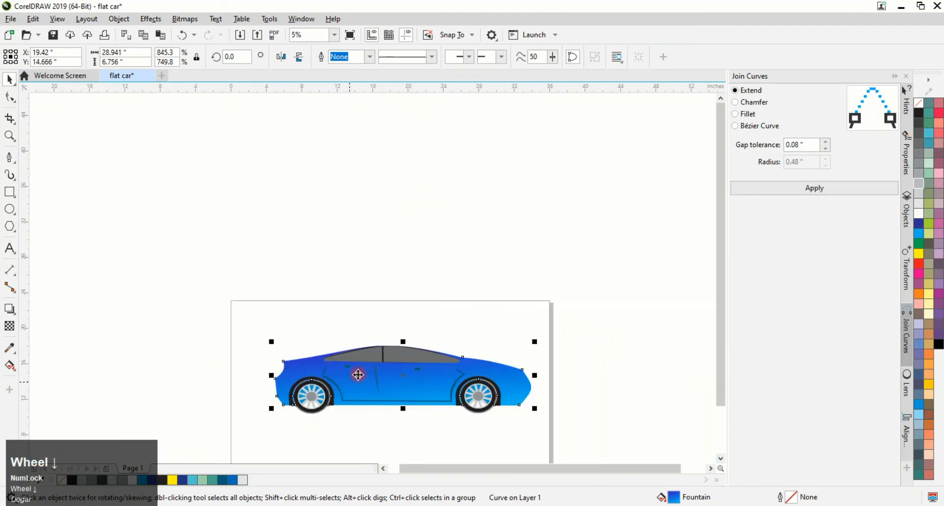
pyautogui.press('Escape')
# Draw a four-node headlight outline near the car's front end with the pen tool
pyautogui.scroll(3, 529, 390)
pyautogui.click(9, 157)
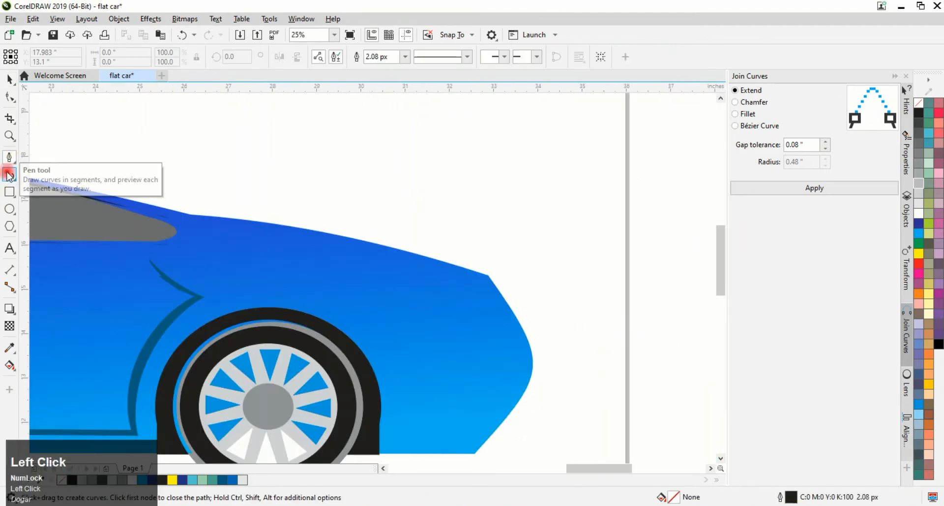
pyautogui.click(369, 454)
pyautogui.scroll(2, 519, 354)
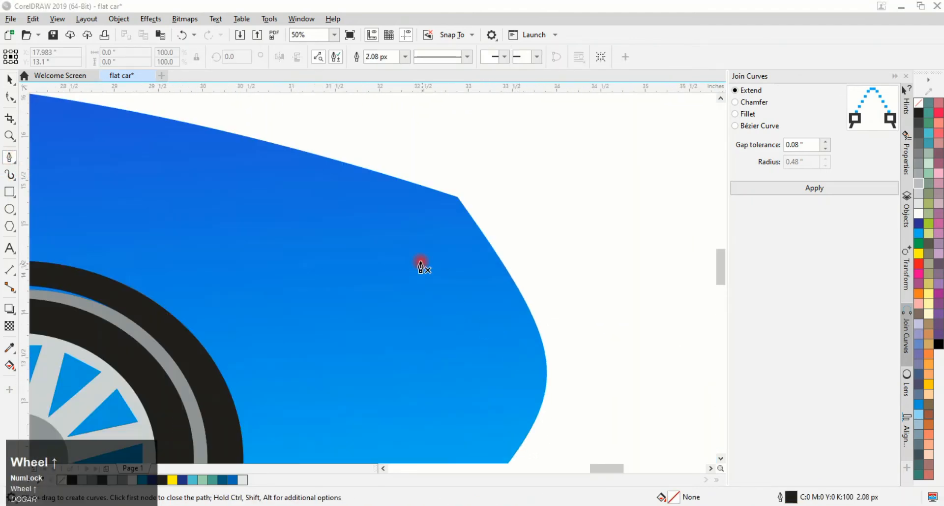
pyautogui.moveTo(419, 263); pyautogui.dragTo(536, 304)
pyautogui.click(536, 300)
pyautogui.click(553, 361)
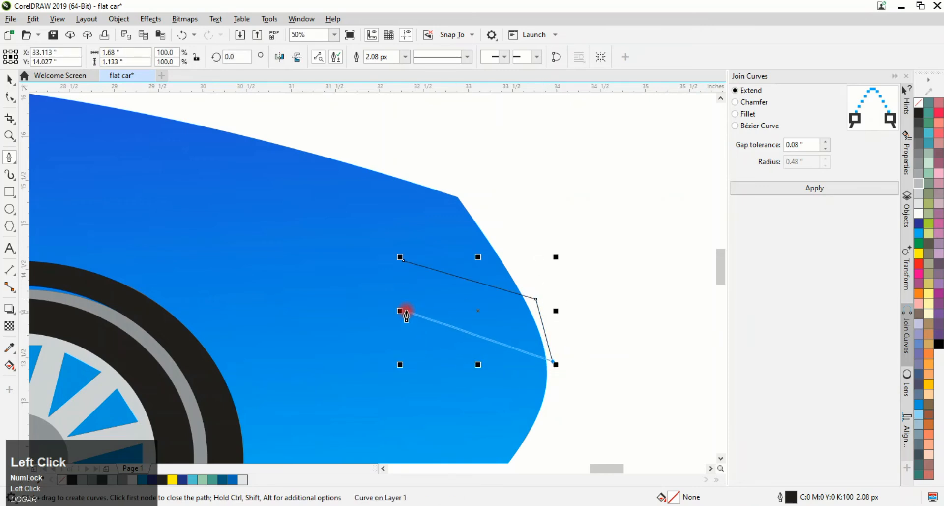
pyautogui.click(406, 283)
pyautogui.click(406, 259)
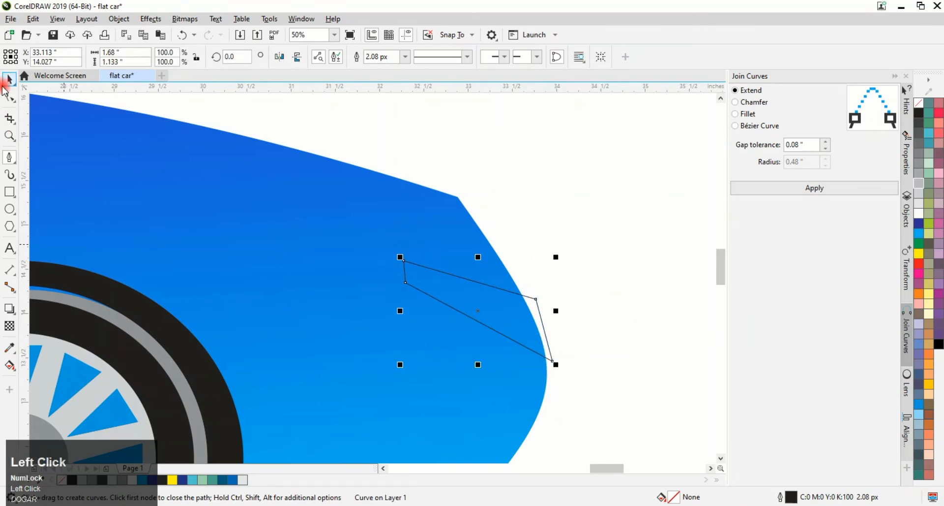
# Curve the headlight's upper and lower edges with the shape tool by converting the segments to curves and bending them
pyautogui.click(9, 97)
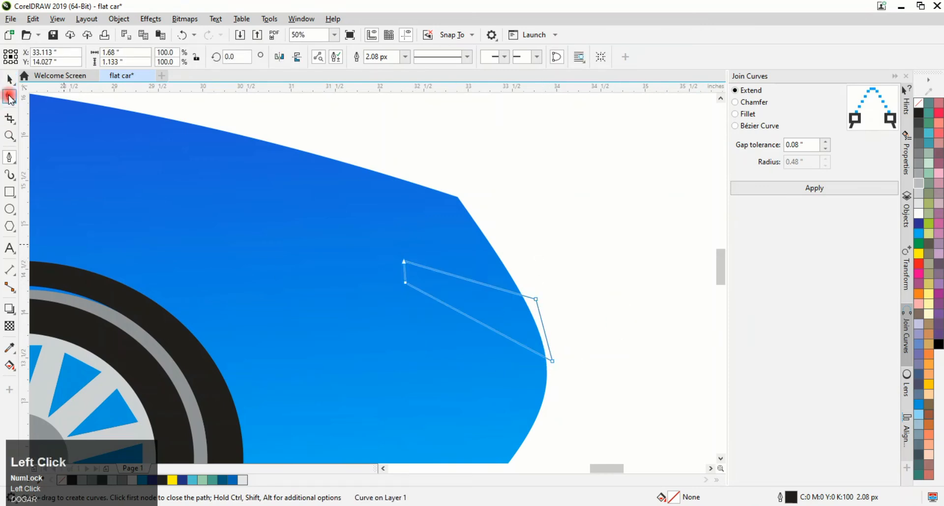
pyautogui.keyDown('shift'); pyautogui.click(553, 361); pyautogui.keyUp('shift')
pyautogui.moveTo(543, 325); pyautogui.dragTo(553, 330)
pyautogui.hotkey('ctrl', 'z')
pyautogui.hotkey('ctrl', 'z')
pyautogui.click(544, 327)
pyautogui.click(179, 57)
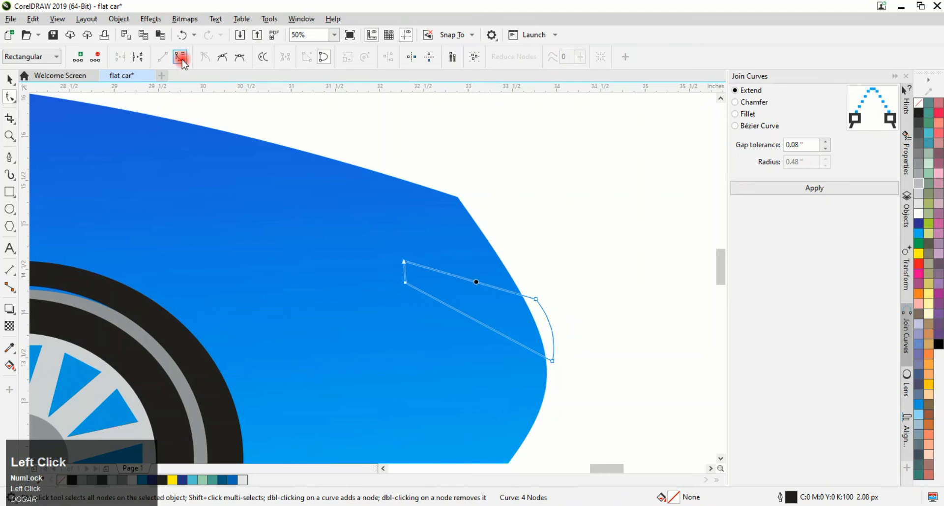
pyautogui.moveTo(481, 281); pyautogui.dragTo(483, 278)
pyautogui.click(403, 272)
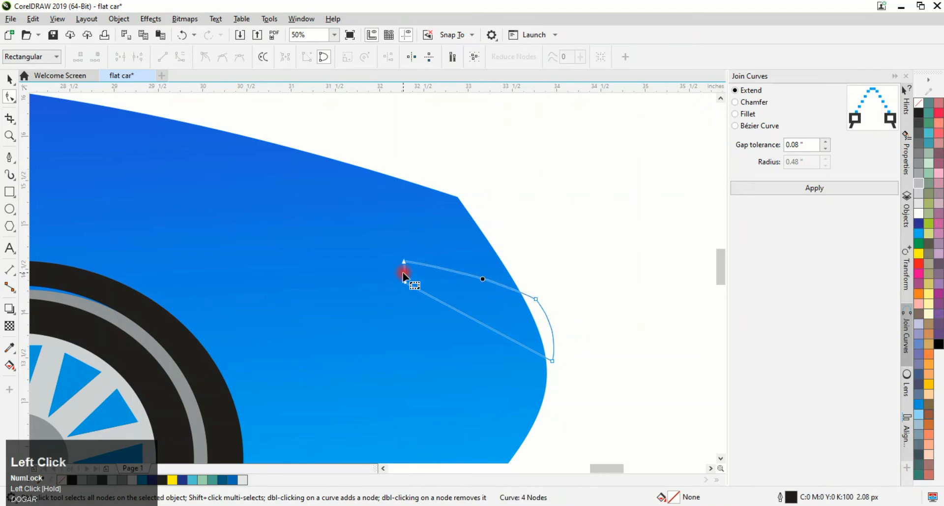
pyautogui.click(179, 57)
pyautogui.moveTo(403, 272); pyautogui.dragTo(475, 337)
pyautogui.click(179, 56)
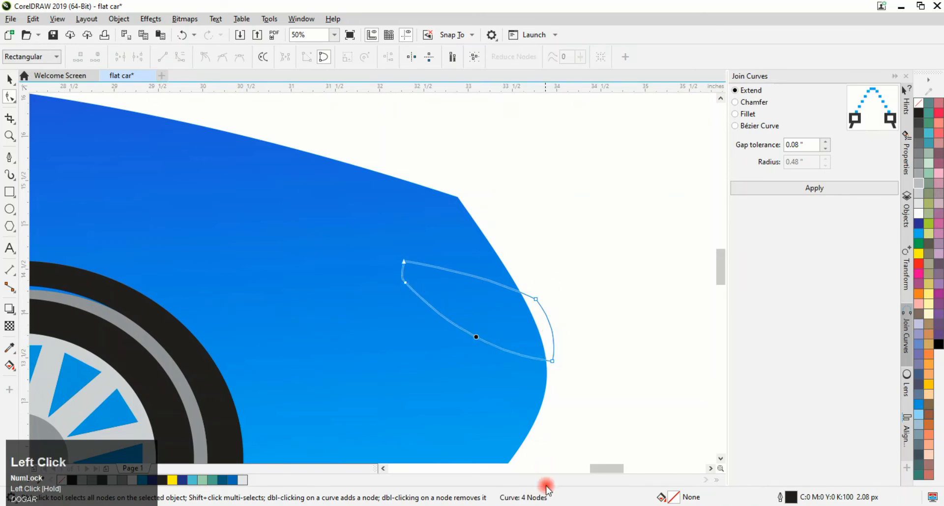
# Fill the headlight dark gray and remove its outline
pyautogui.click(920, 202)
pyautogui.click(919, 163)
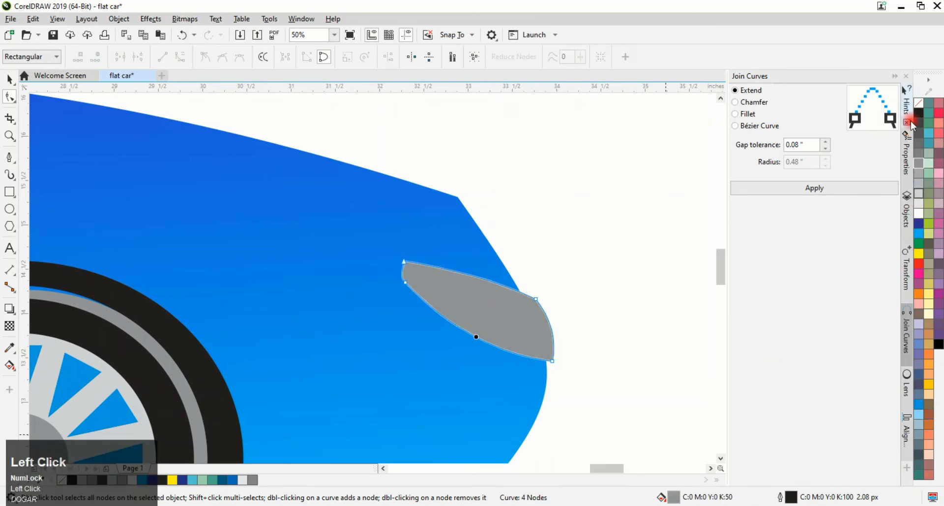
pyautogui.rightClick(602, 477)
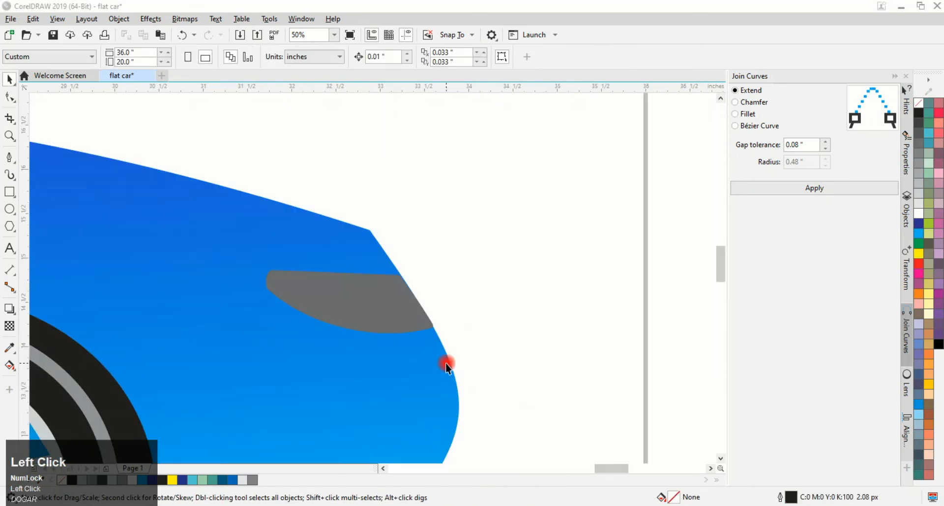
# Make a smaller copy of the headlight inside it and fill the copy 20% light gray
pyautogui.click(386, 316)
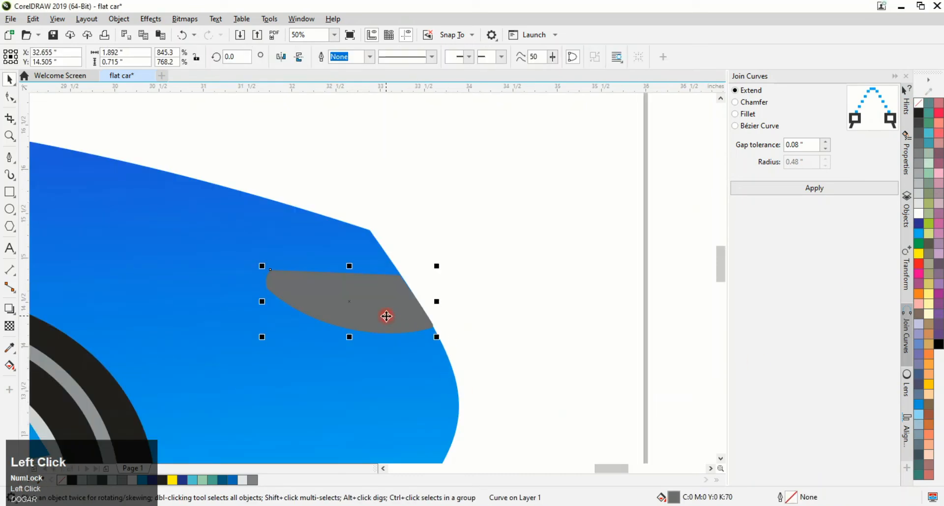
pyautogui.click(435, 270)
pyautogui.rightClick(405, 300)
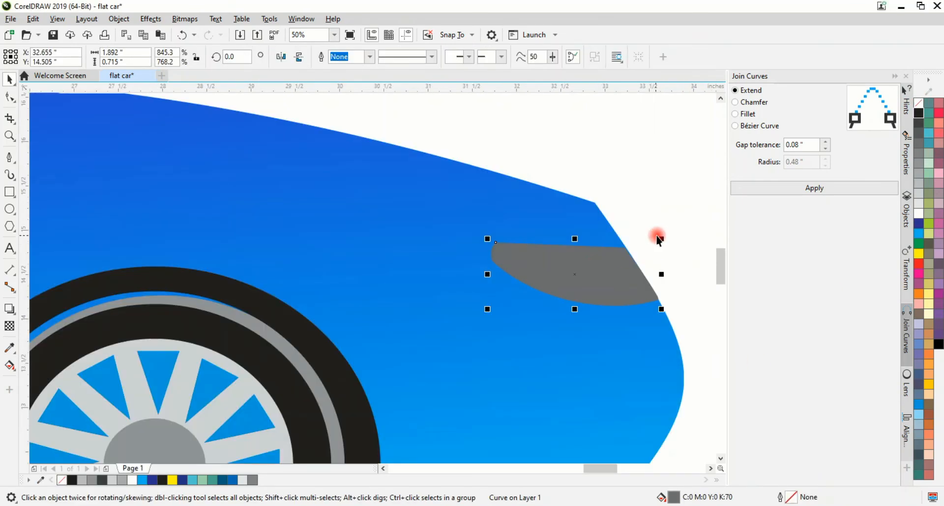
pyautogui.moveTo(661, 238); pyautogui.dragTo(662, 274)
pyautogui.rightClick(647, 244)
pyautogui.click(919, 204)
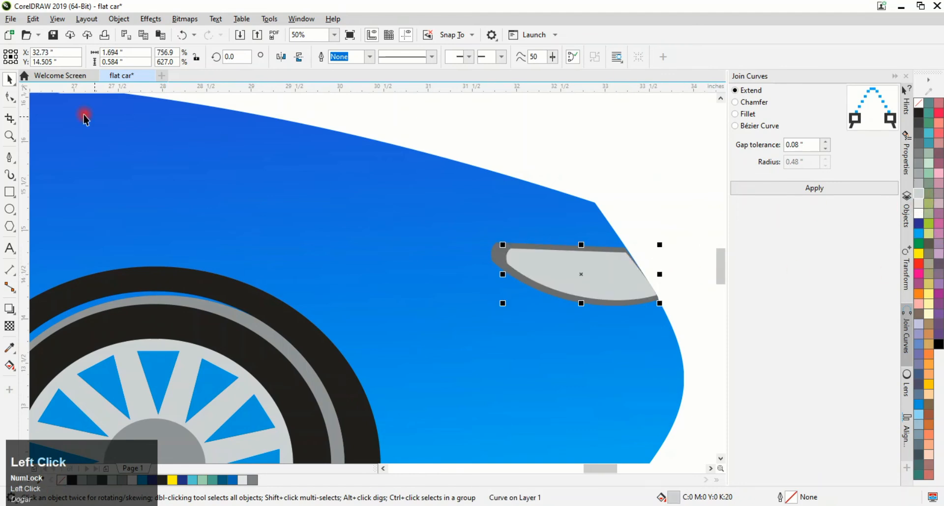
# Straighten the inner headlight's front edge by reshaping its corner nodes with the shape tool
pyautogui.press('F10')
pyautogui.scroll(2, 637, 276)
pyautogui.click(585, 222)
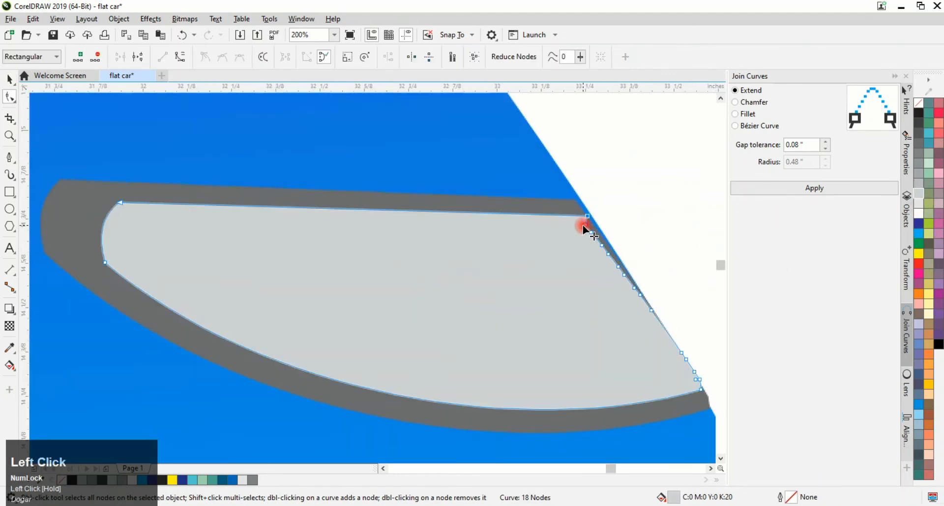
pyautogui.moveTo(583, 225); pyautogui.dragTo(617, 263)
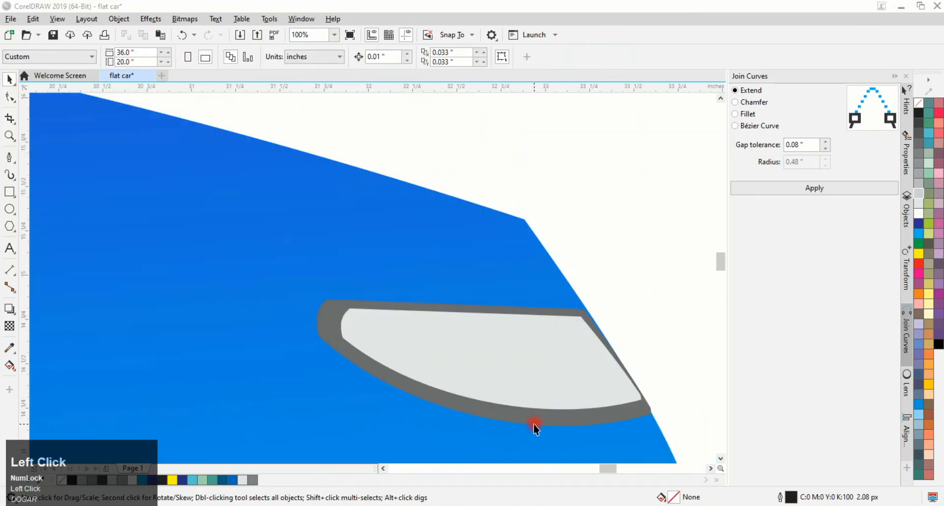
pyautogui.scroll(-7, 535, 423)
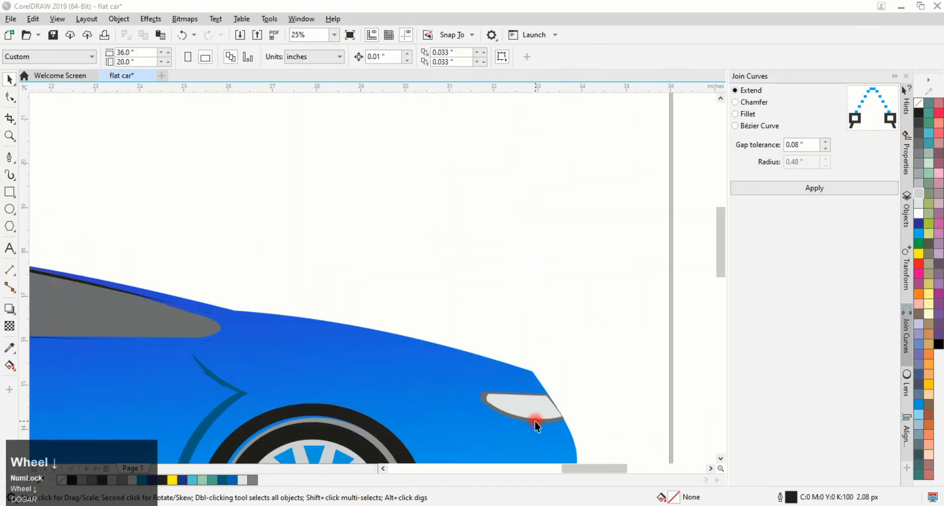
pyautogui.scroll(1, 393, 417)
pyautogui.scroll(-1, 640, 428)
pyautogui.scroll(1, 706, 433)
pyautogui.click(711, 468)
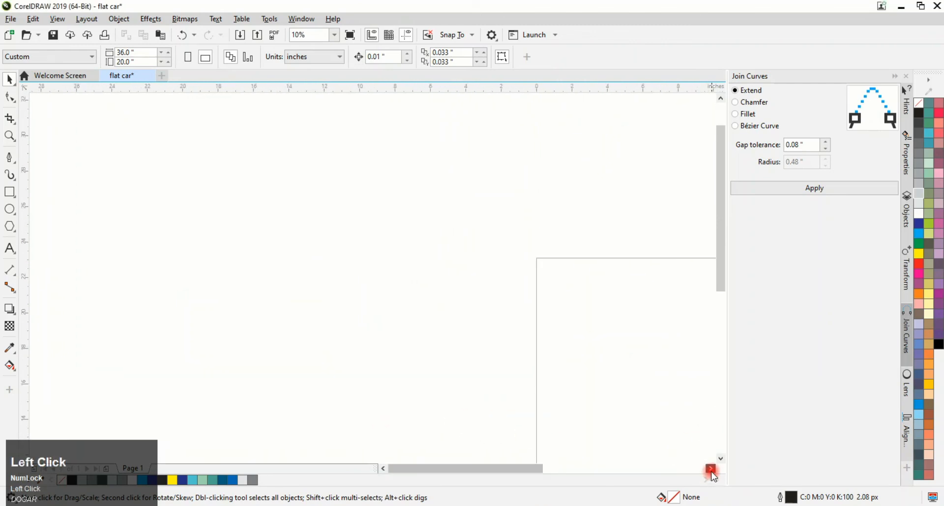
# Create a taillight by intersecting a rectangle with the car body's rear edge, filling it 70% black and deleting the rectangle
pyautogui.scroll(5, 91, 391)
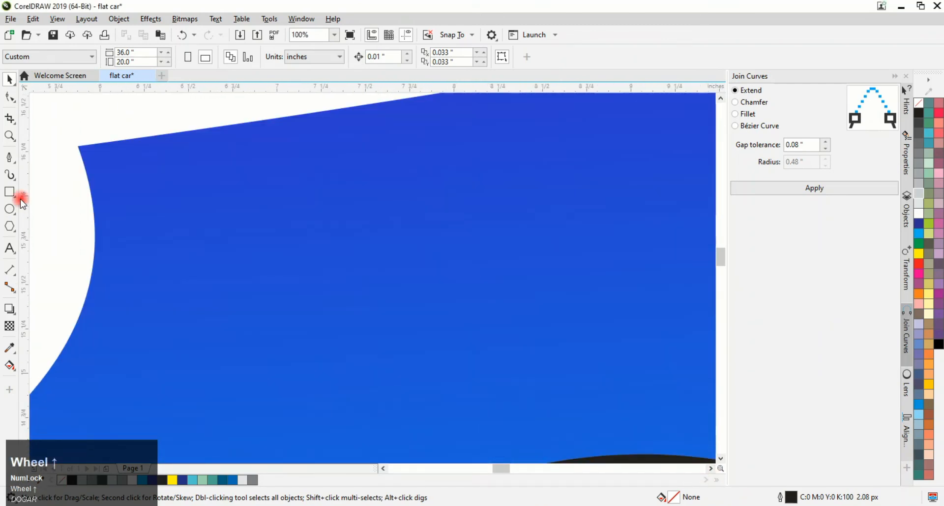
pyautogui.click(70, 242)
pyautogui.moveTo(53, 232); pyautogui.dragTo(195, 345)
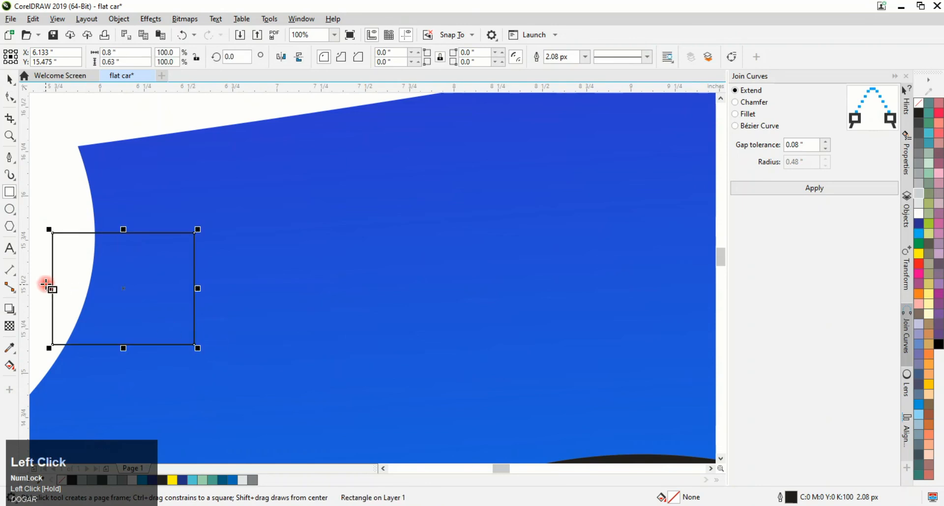
pyautogui.click(10, 77)
pyautogui.keyDown('shift'); pyautogui.click(148, 190); pyautogui.keyUp('shift')
pyautogui.click(370, 55)
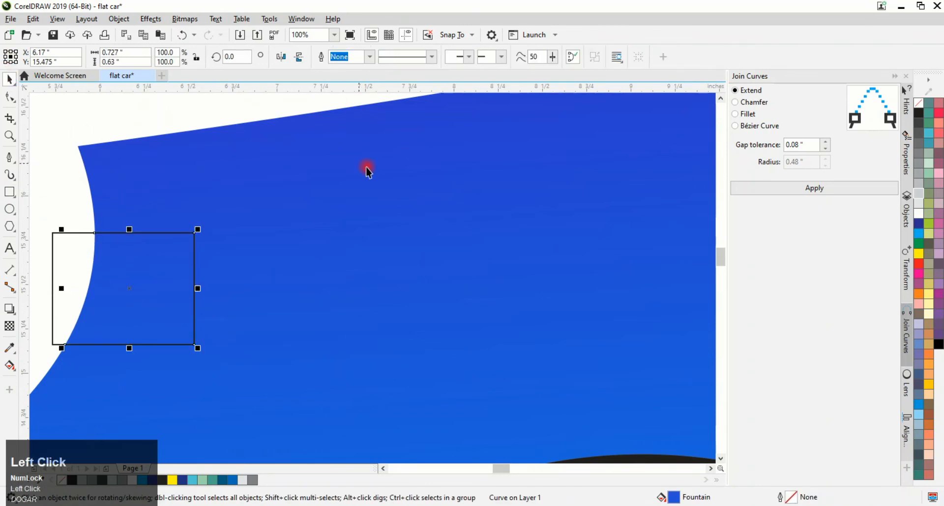
pyautogui.click(919, 188)
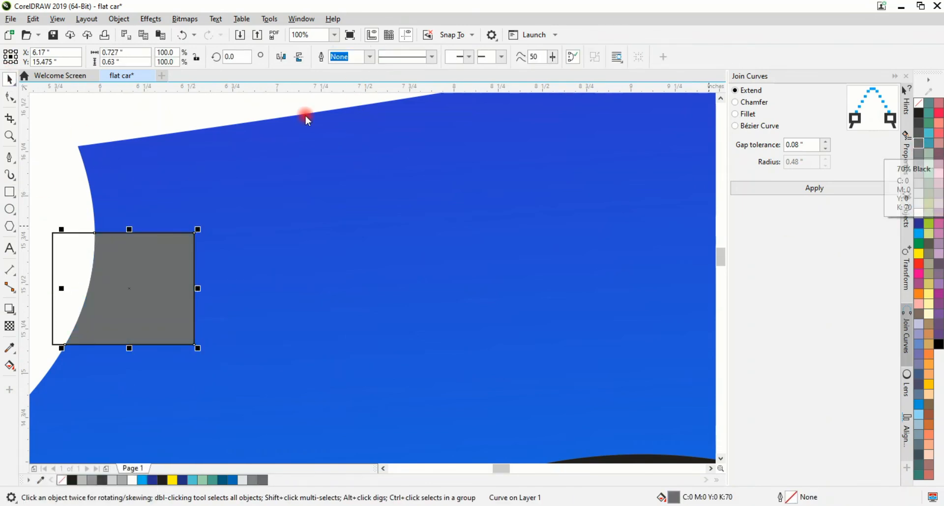
pyautogui.click(7, 78)
pyautogui.click(54, 248)
pyautogui.press('Delete')
pyautogui.click(147, 254)
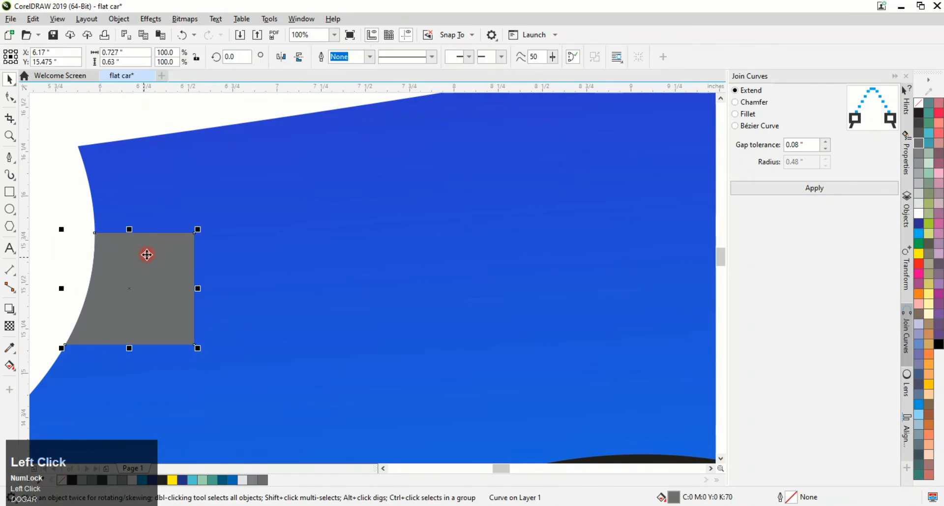
# Make a smaller copy of the taillight, reshape its rear nodes with the shape tool and fill it red
pyautogui.moveTo(200, 228); pyautogui.dragTo(189, 237)
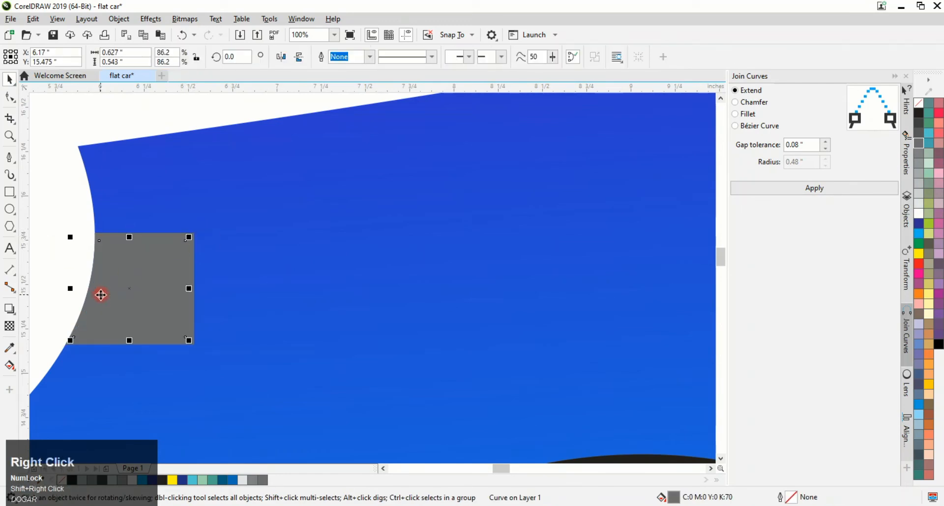
pyautogui.click(919, 113)
pyautogui.moveTo(70, 288); pyautogui.dragTo(65, 288)
pyautogui.click(10, 96)
pyautogui.scroll(2, 60, 344)
pyautogui.moveTo(95, 315); pyautogui.dragTo(100, 315)
pyautogui.scroll(-2, 102, 288)
pyautogui.scroll(2, 126, 200)
pyautogui.click(127, 200)
pyautogui.scroll(-3, 129, 192)
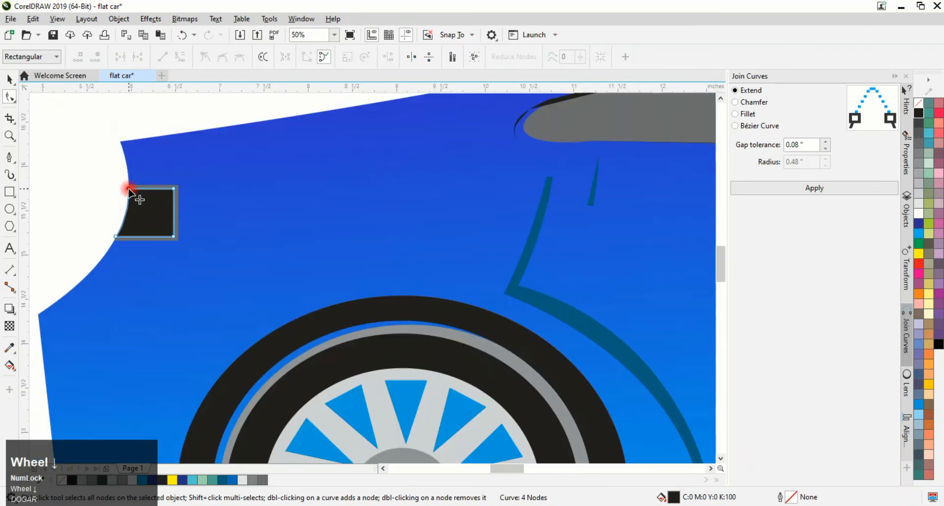
pyautogui.click(920, 263)
pyautogui.click(9, 79)
pyautogui.click(77, 136)
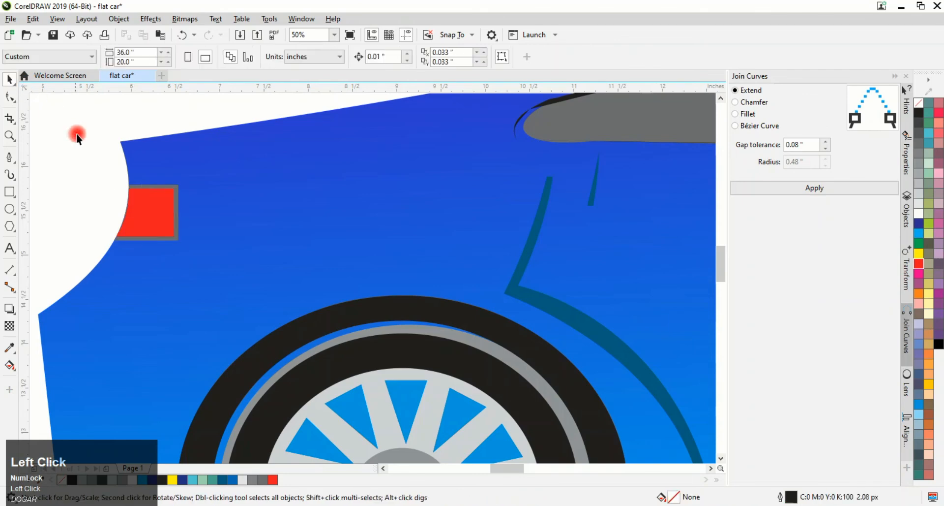
# Undo the last action
pyautogui.hotkey('ctrl', 'z')
pyautogui.scroll(-2, 460, 369)
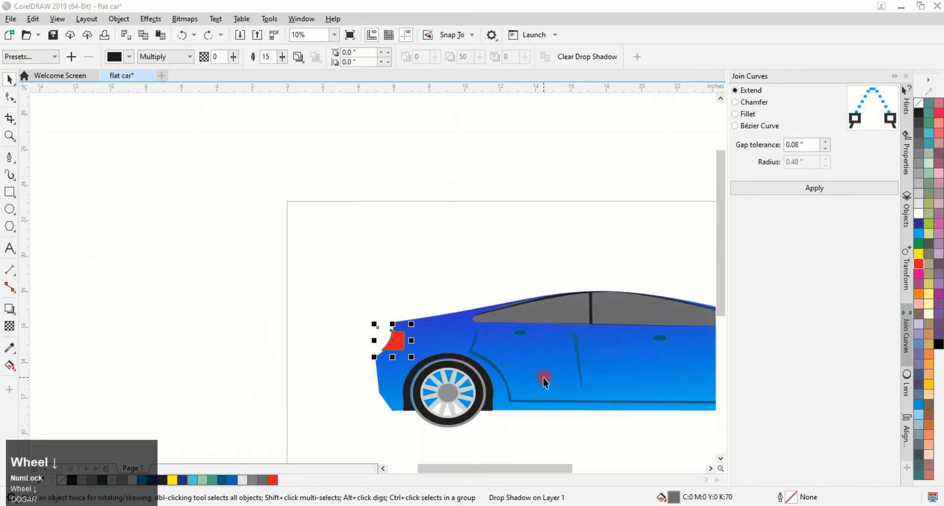
pyautogui.moveTo(722, 313); pyautogui.dragTo(722, 324)
pyautogui.scroll(-1, 590, 367)
pyautogui.scroll(1, 509, 361)
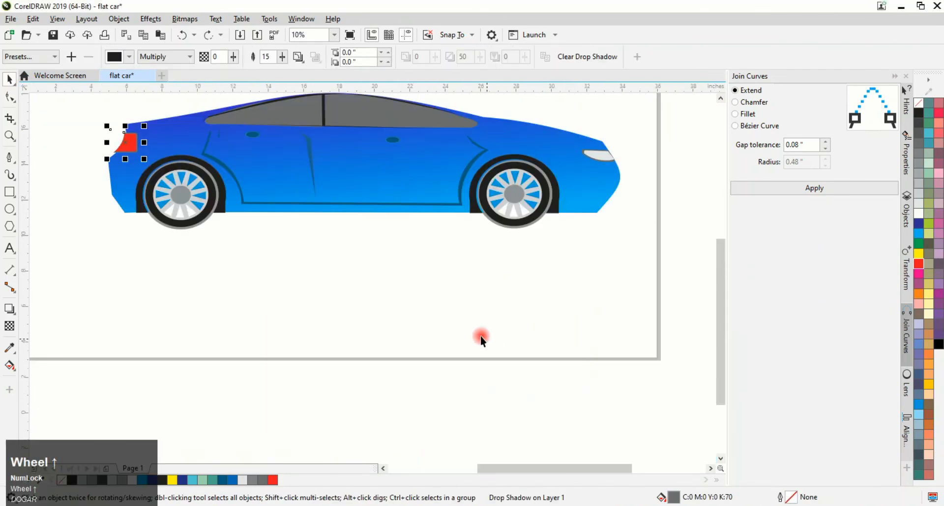
# Group all the car's parts together and move the group slightly right
pyautogui.click(480, 335)
pyautogui.click(722, 98)
pyautogui.click(722, 98)
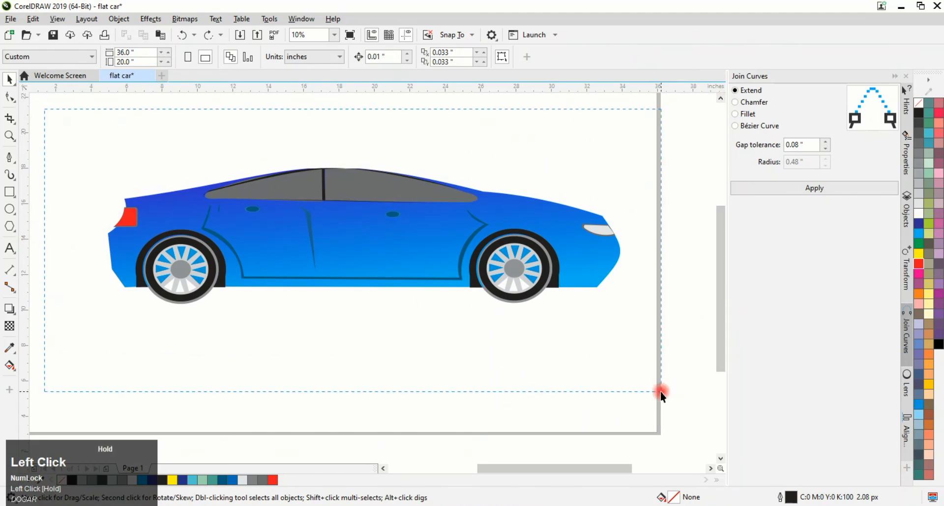
pyautogui.moveTo(662, 394); pyautogui.dragTo(662, 394)
pyautogui.rightClick(449, 187)
pyautogui.click(476, 224)
pyautogui.moveTo(342, 256); pyautogui.dragTo(367, 257)
# Try adding a drop shadow to the car group with the Drop Shadow tool
pyautogui.click(10, 309)
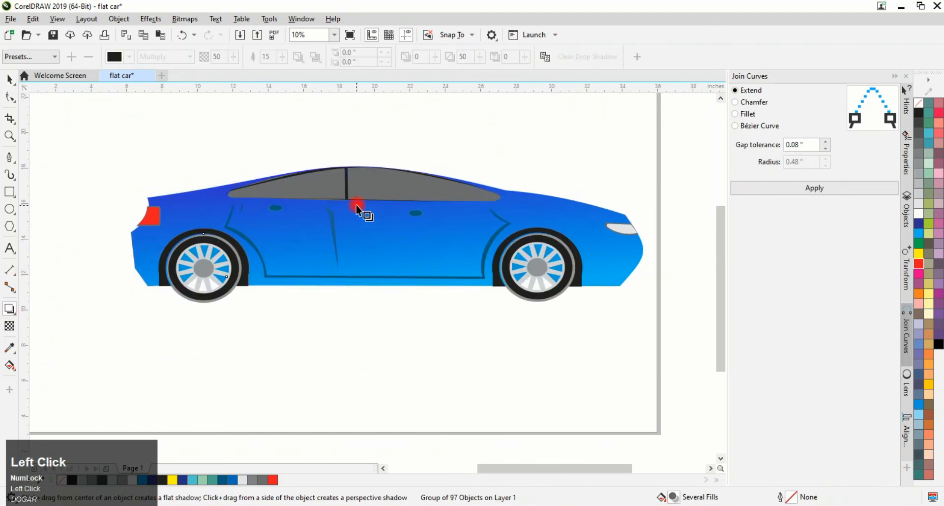
pyautogui.moveTo(359, 203); pyautogui.dragTo(366, 225)
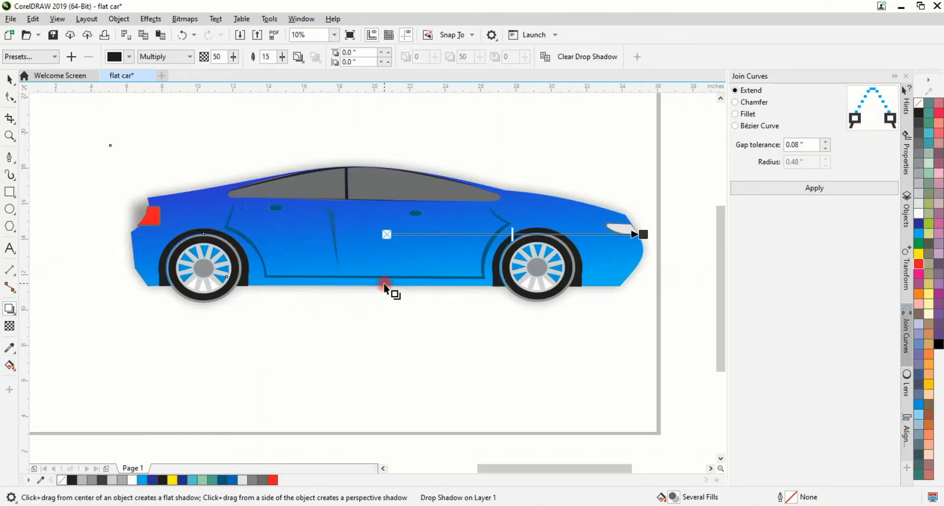
pyautogui.hotkey('ctrl', 'z')
pyautogui.moveTo(384, 283); pyautogui.dragTo(382, 354)
pyautogui.hotkey('ctrl', 'z')
pyautogui.click(508, 504)
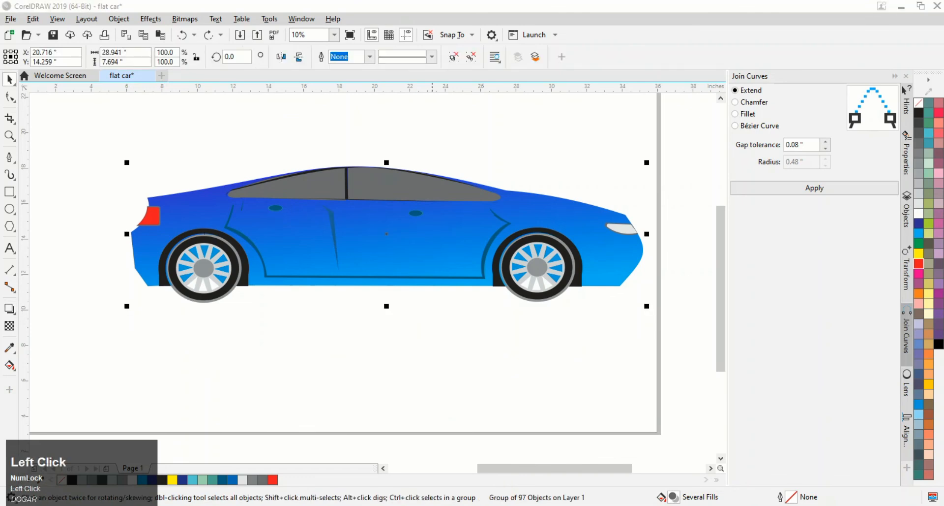
# Draw a wide flat ellipse under the wheels as a ground shadow, fill it 40% black and remove its outline
pyautogui.click(9, 209)
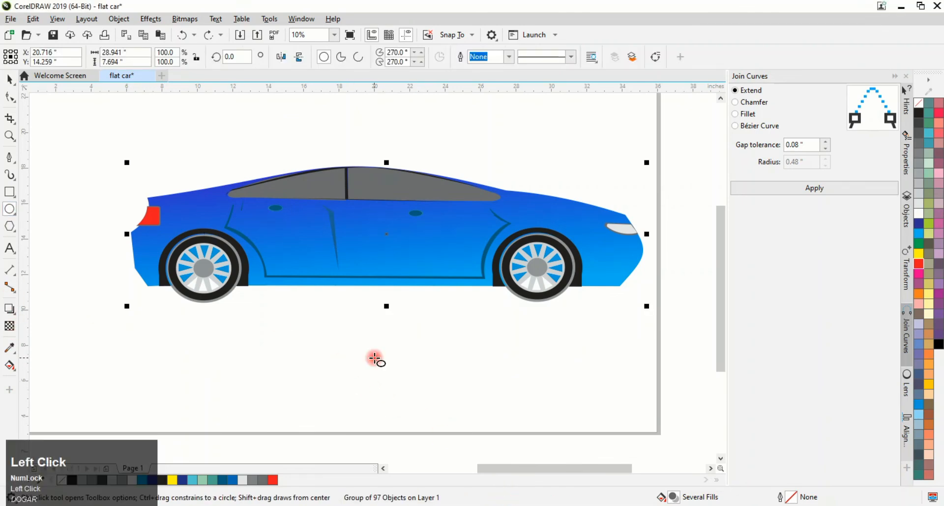
pyautogui.moveTo(236, 301); pyautogui.dragTo(540, 333)
pyautogui.click(918, 193)
pyautogui.rightClick(919, 103)
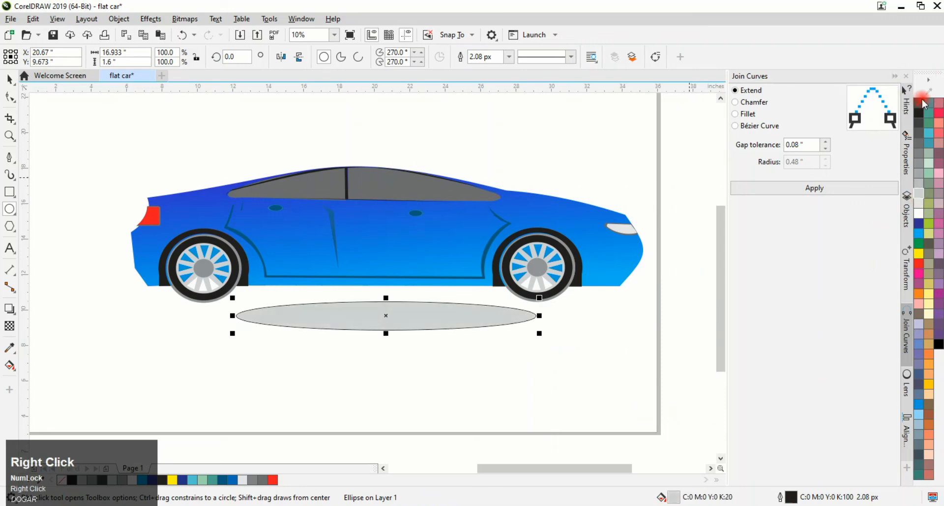
pyautogui.click(921, 181)
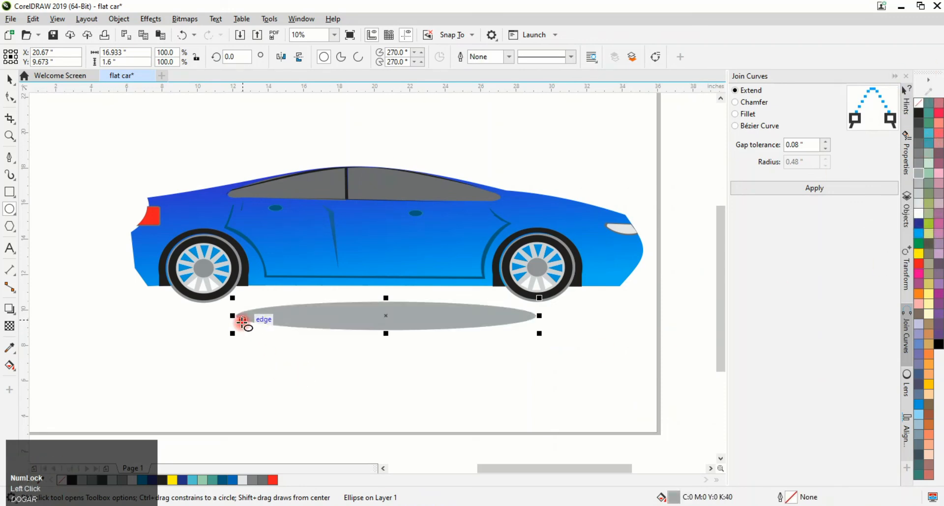
pyautogui.moveTo(233, 315); pyautogui.dragTo(192, 316)
pyautogui.click(468, 385)
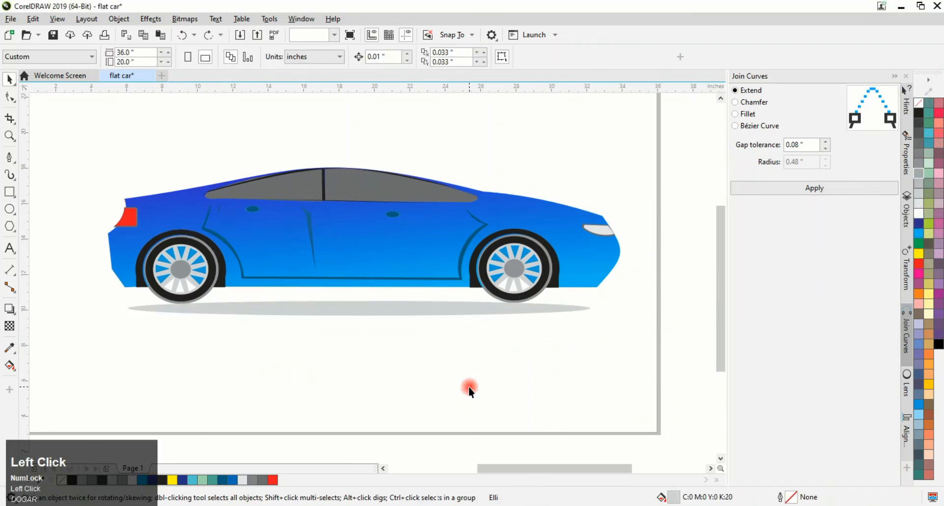
# Group the car together with its ground shadow
pyautogui.scroll(-1, 469, 385)
pyautogui.moveTo(228, 228); pyautogui.dragTo(573, 388)
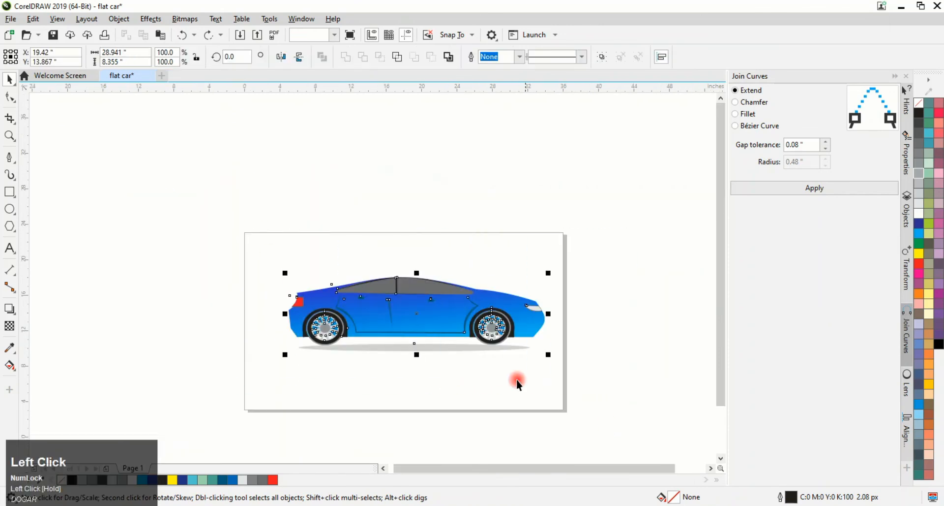
pyautogui.rightClick(411, 291)
pyautogui.click(464, 224)
pyautogui.click(447, 390)
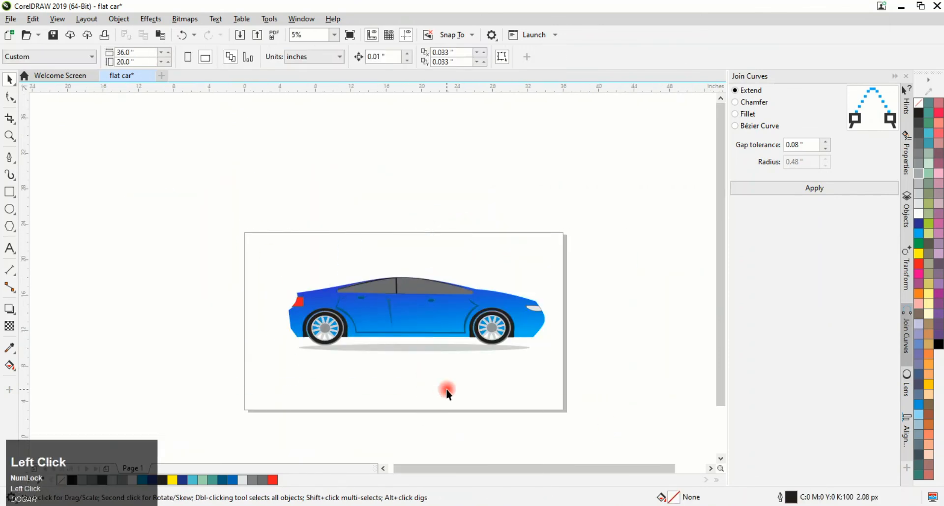
# Add a page-sized background rectangle and fill it Pale Yellow
pyautogui.click(10, 192)
pyautogui.doubleClick(9, 192)
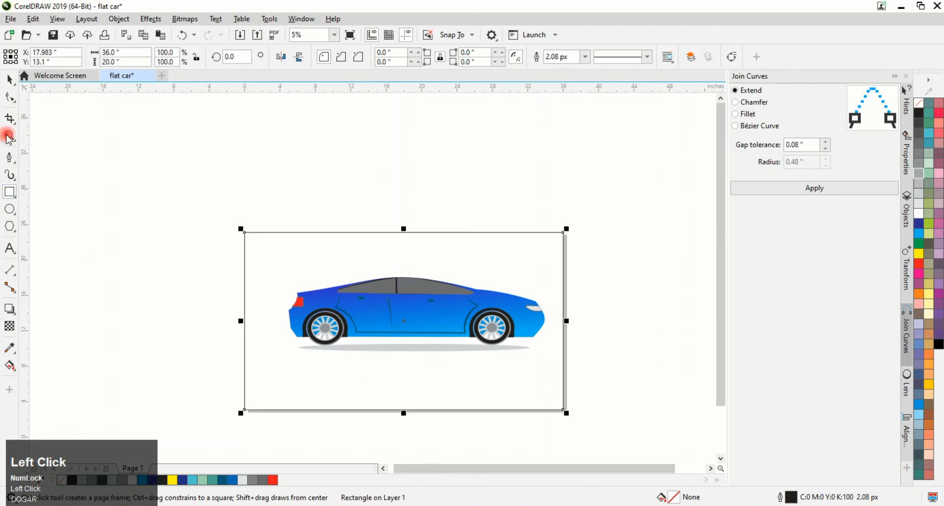
pyautogui.click(937, 310)
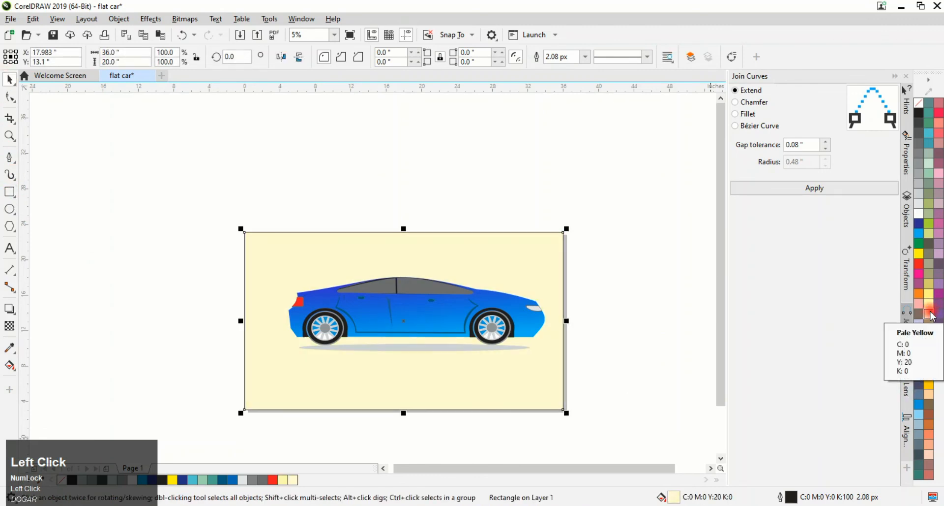